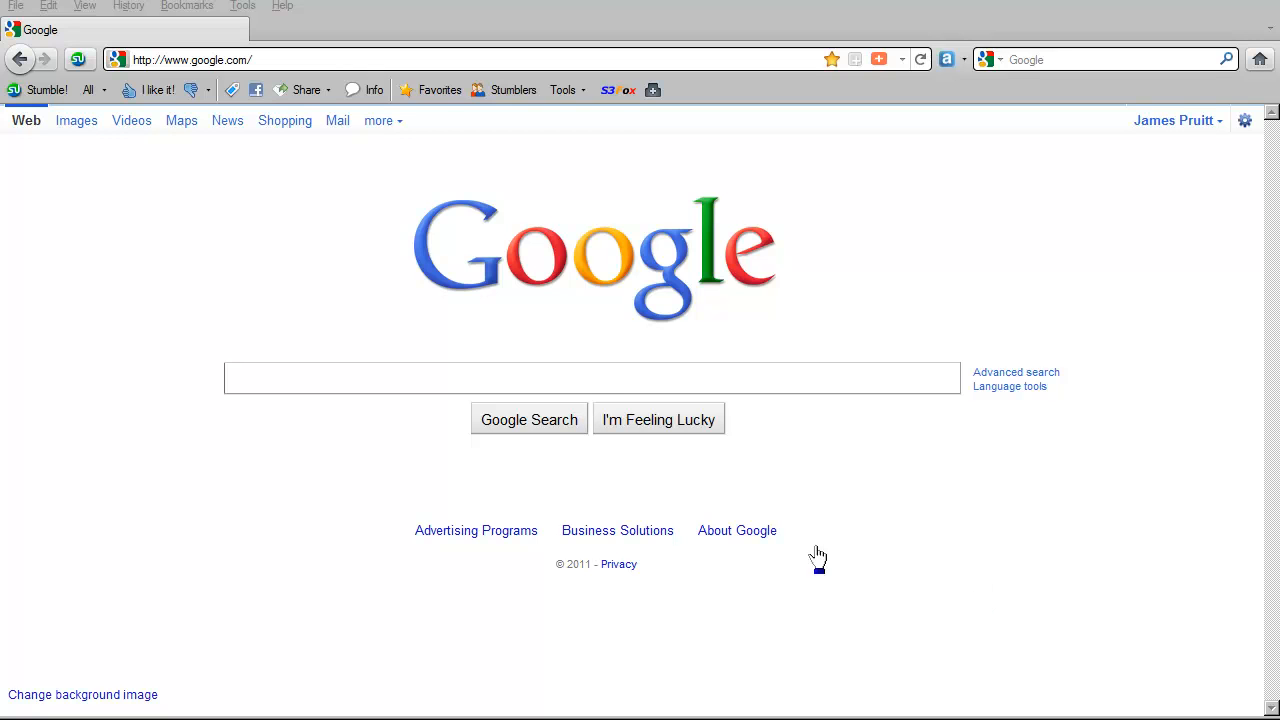
Step: Search the web for "self help books"
{"action": "left_click", "coordinate": [575, 377]}
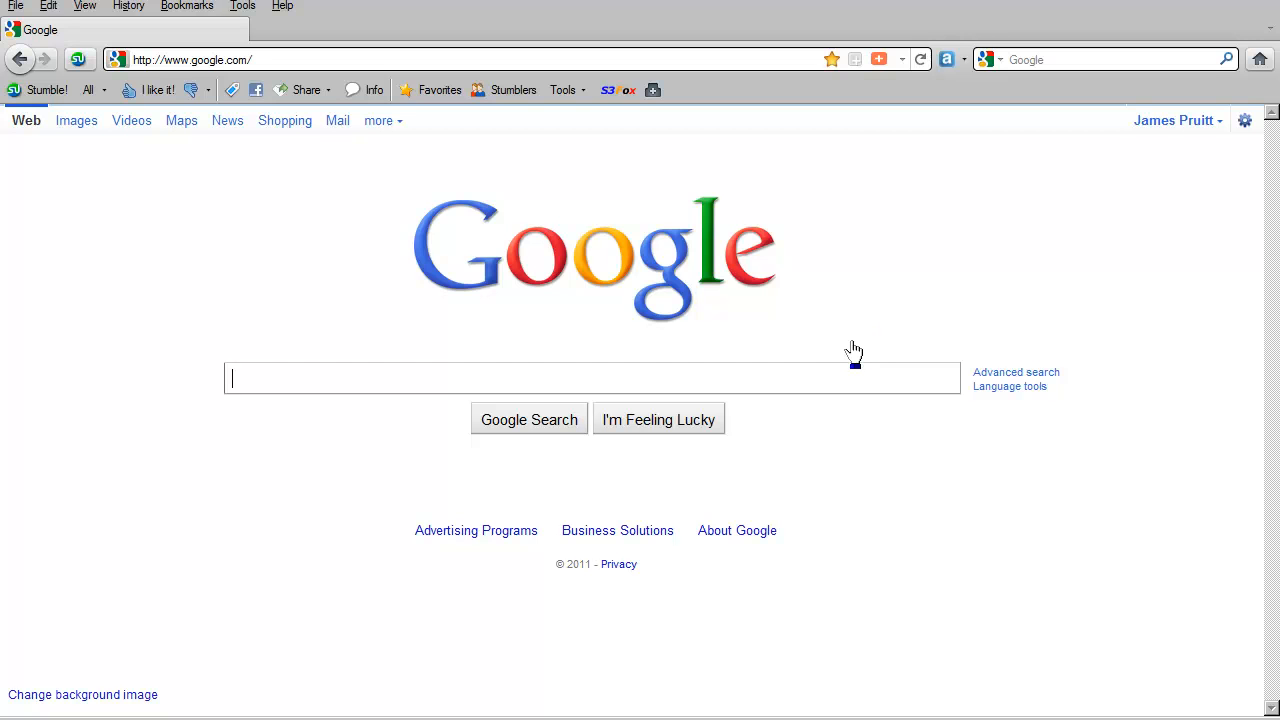
{"action": "type", "text": "se"}
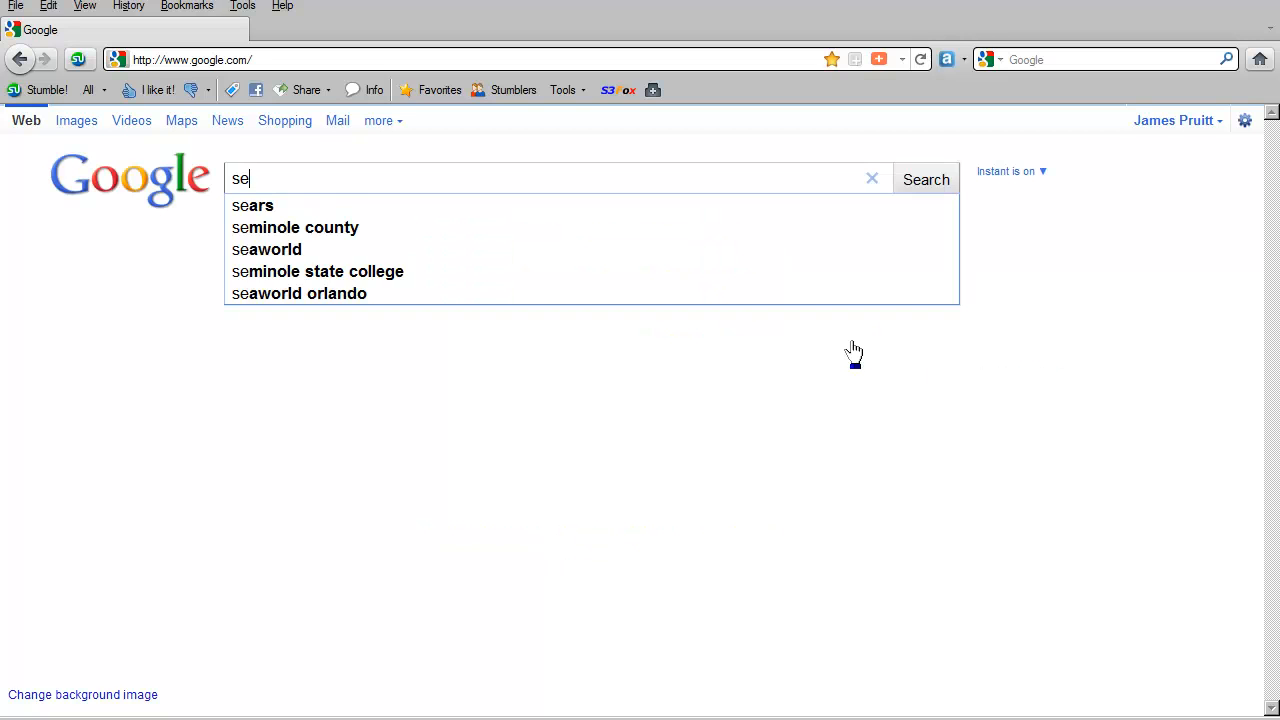
{"action": "type", "text": "lf he"}
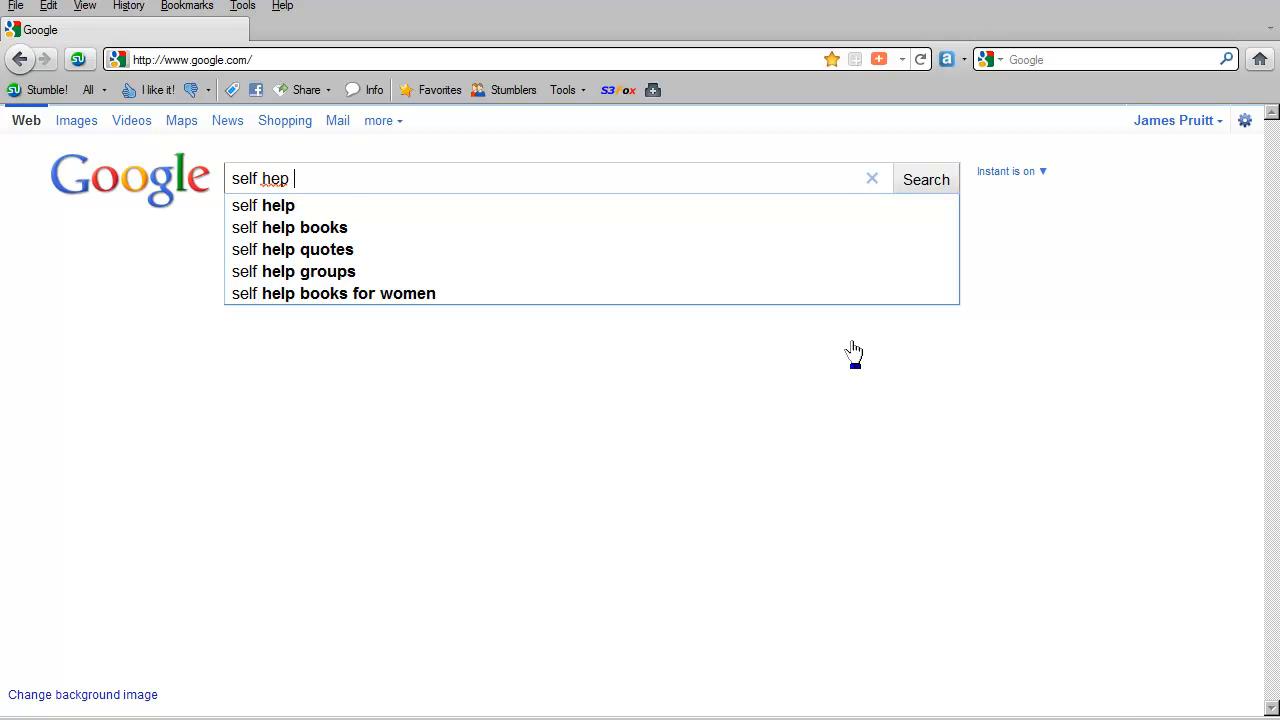
{"action": "key", "text": "BackSpace"}
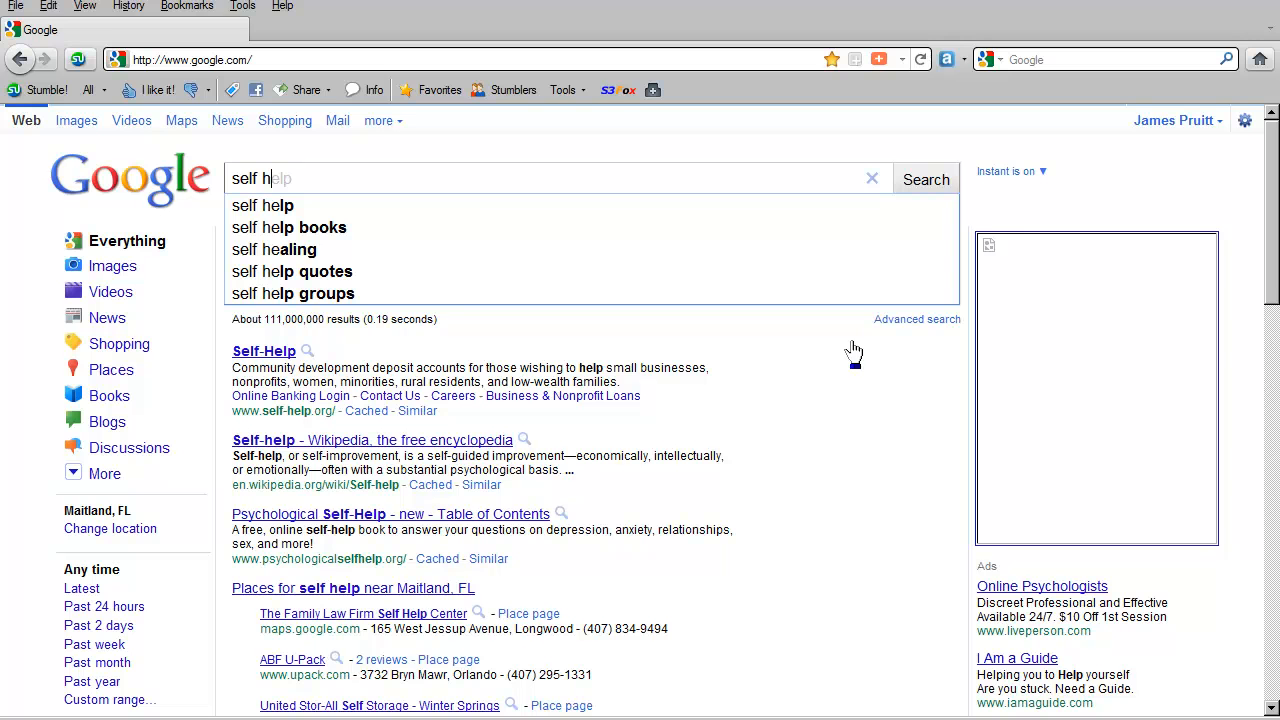
{"action": "type", "text": "e.lp"}
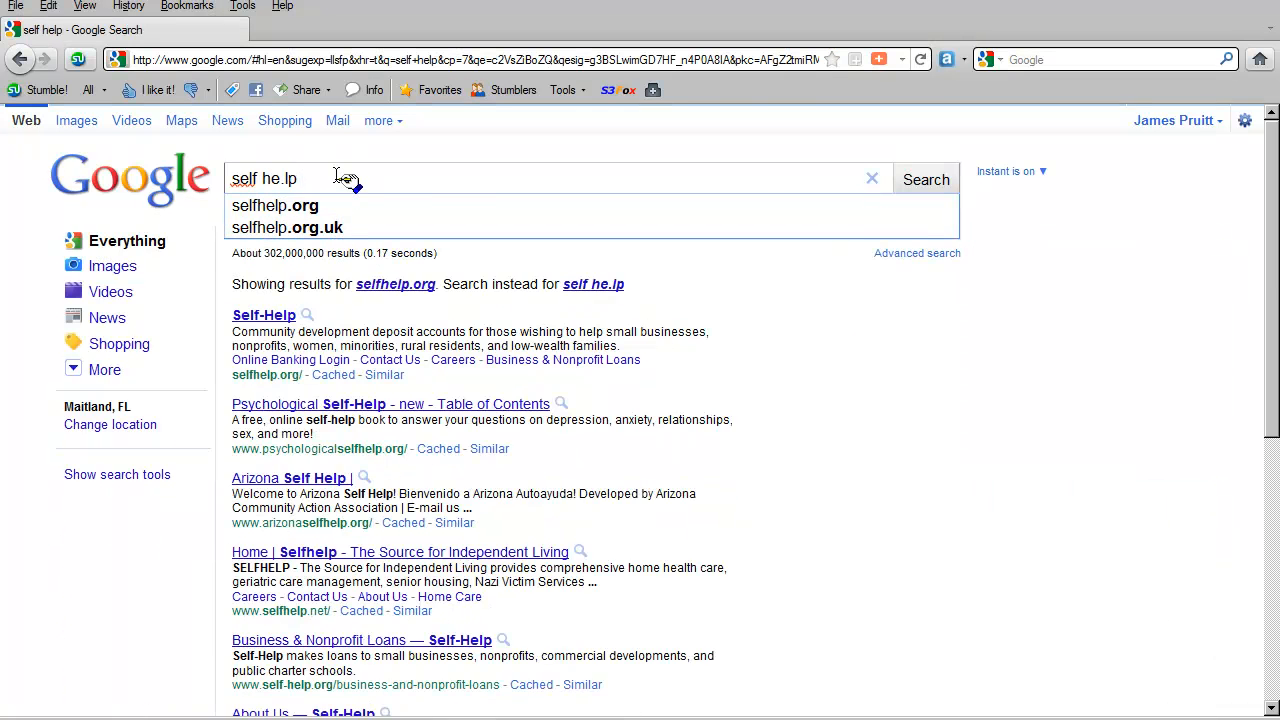
{"action": "key", "text": "BackSpace"}
{"action": "key", "text": "BackSpace"}
{"action": "key", "text": "BackSpace"}
{"action": "key", "text": "BackSpace"}
{"action": "key", "text": "BackSpace"}
{"action": "key", "text": "BackSpace"}
{"action": "key", "text": "BackSpace"}
{"action": "type", "text": "f"}
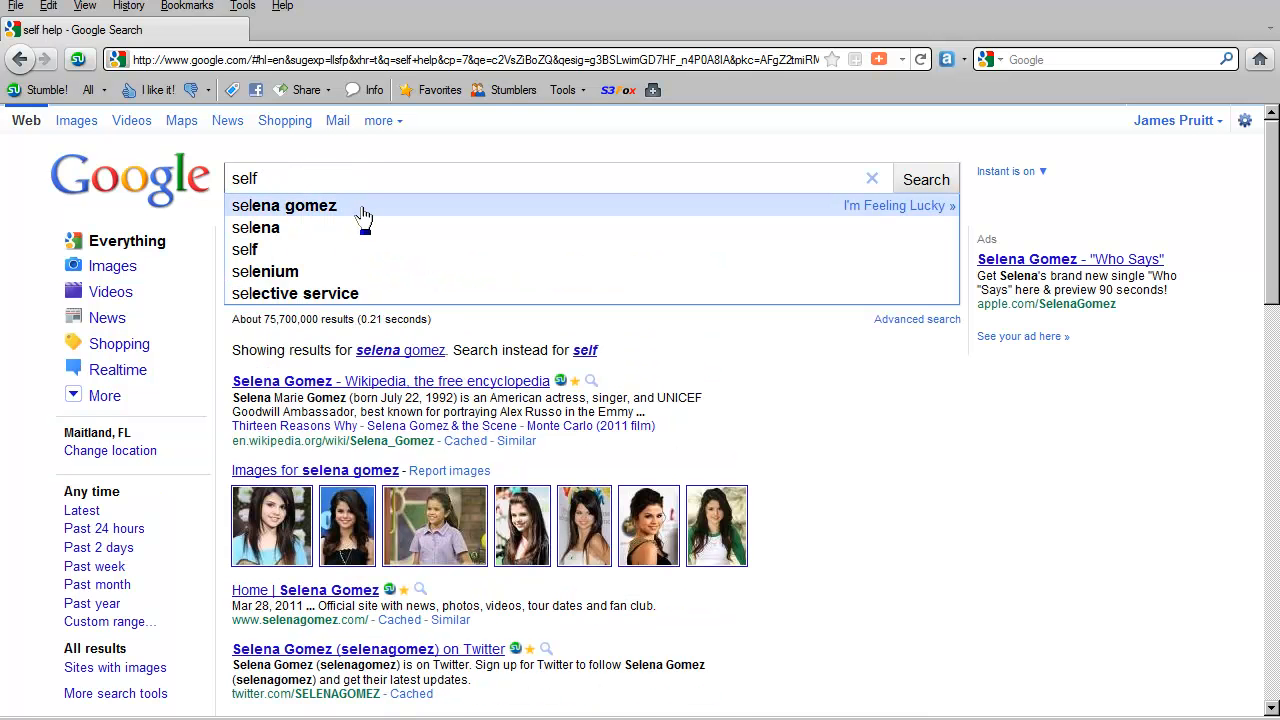
{"action": "type", "text": " help"}
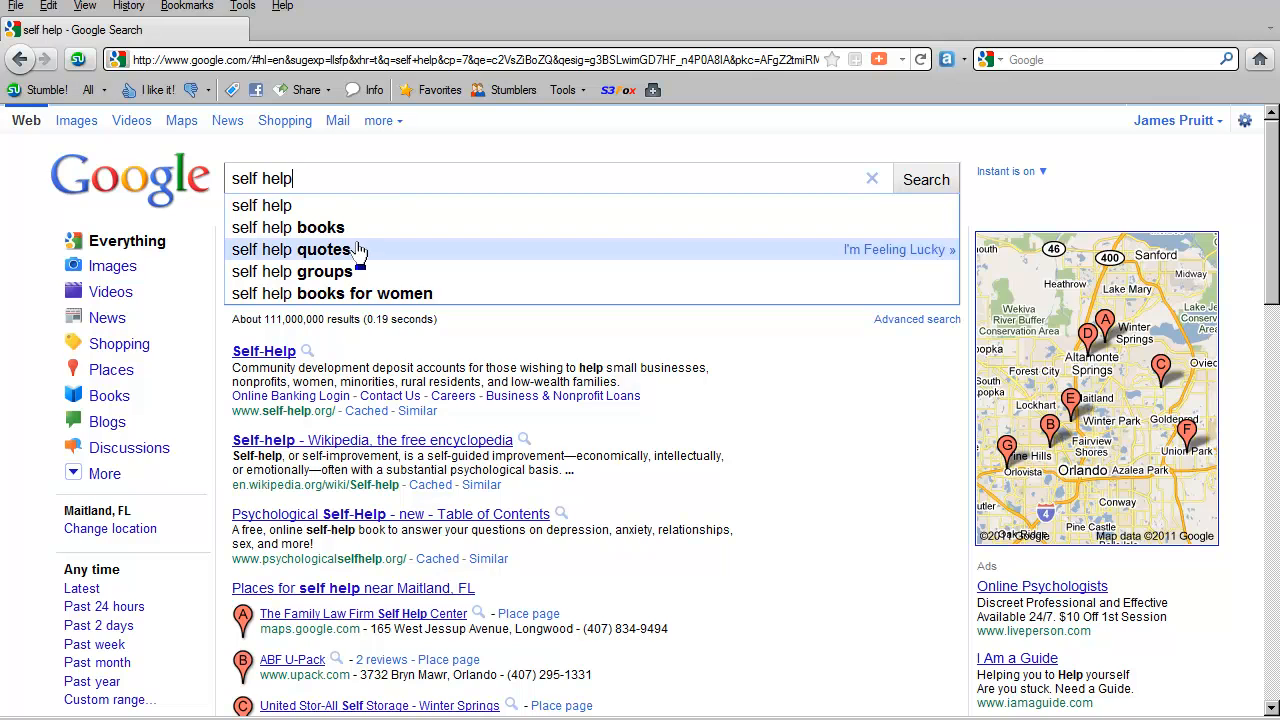
{"action": "left_click", "coordinate": [355, 230]}
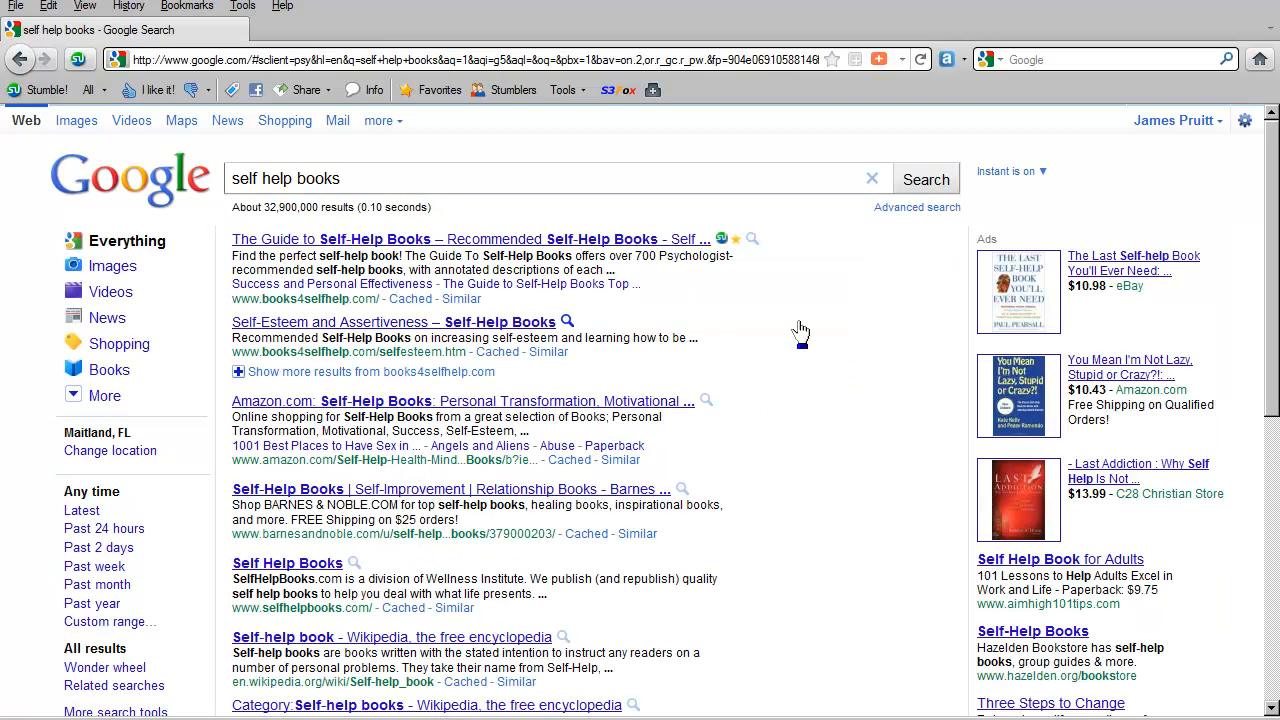
Step: Examine the self help books search results and the advertisements shown beside them
{"action": "scroll", "coordinate": [590, 270], "scroll_direction": "down", "scroll_amount": 2}
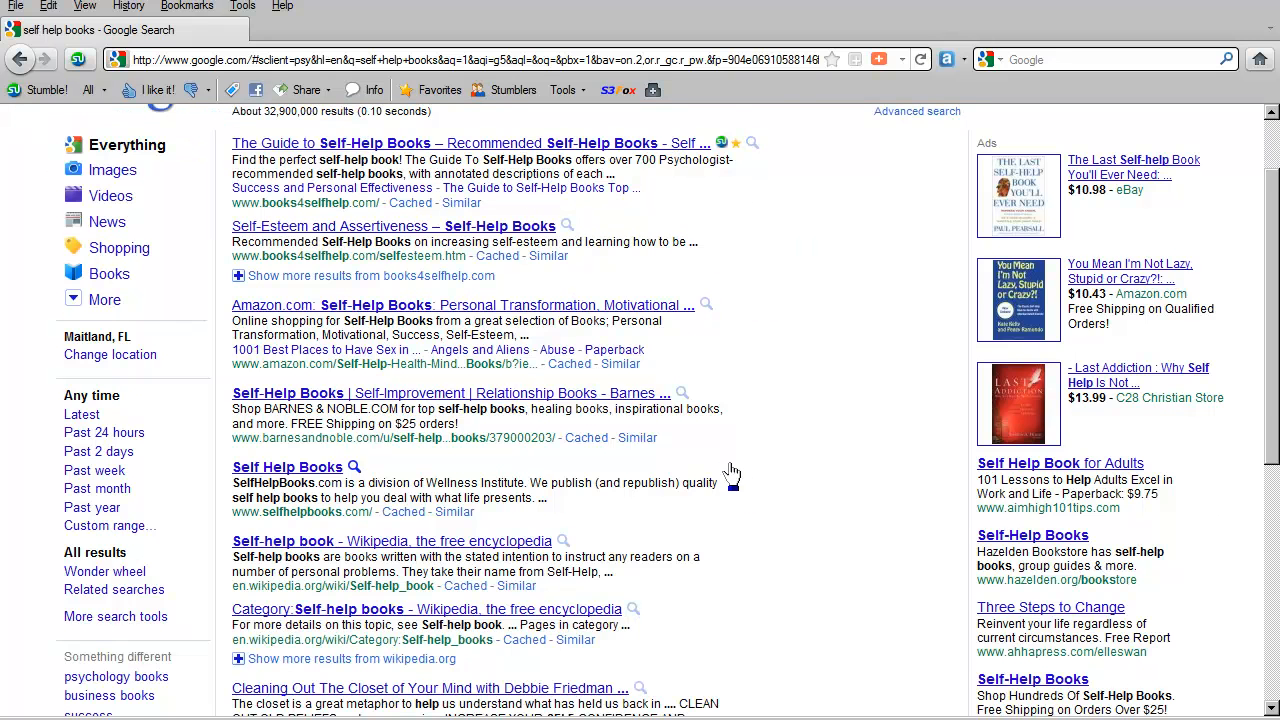
{"action": "scroll", "coordinate": [733, 472], "scroll_direction": "up", "scroll_amount": 2}
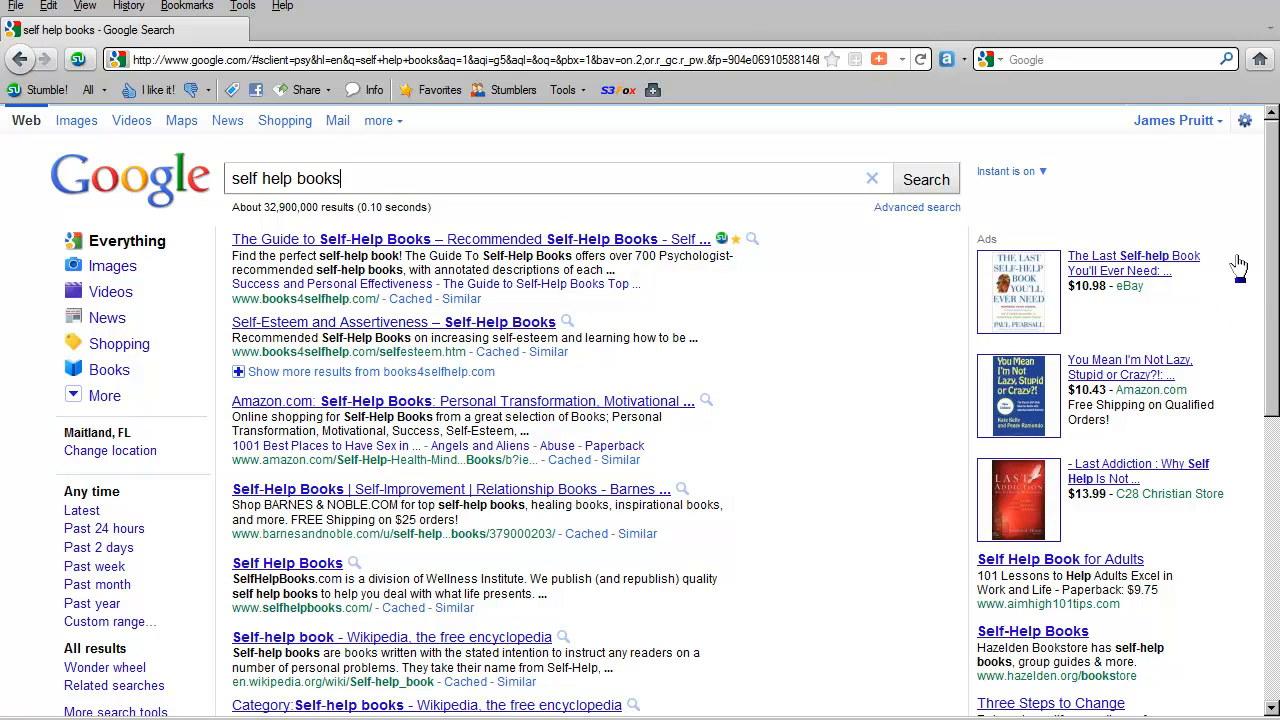
{"action": "left_click_drag", "start_coordinate": [1260, 247], "coordinate": [1255, 375]}
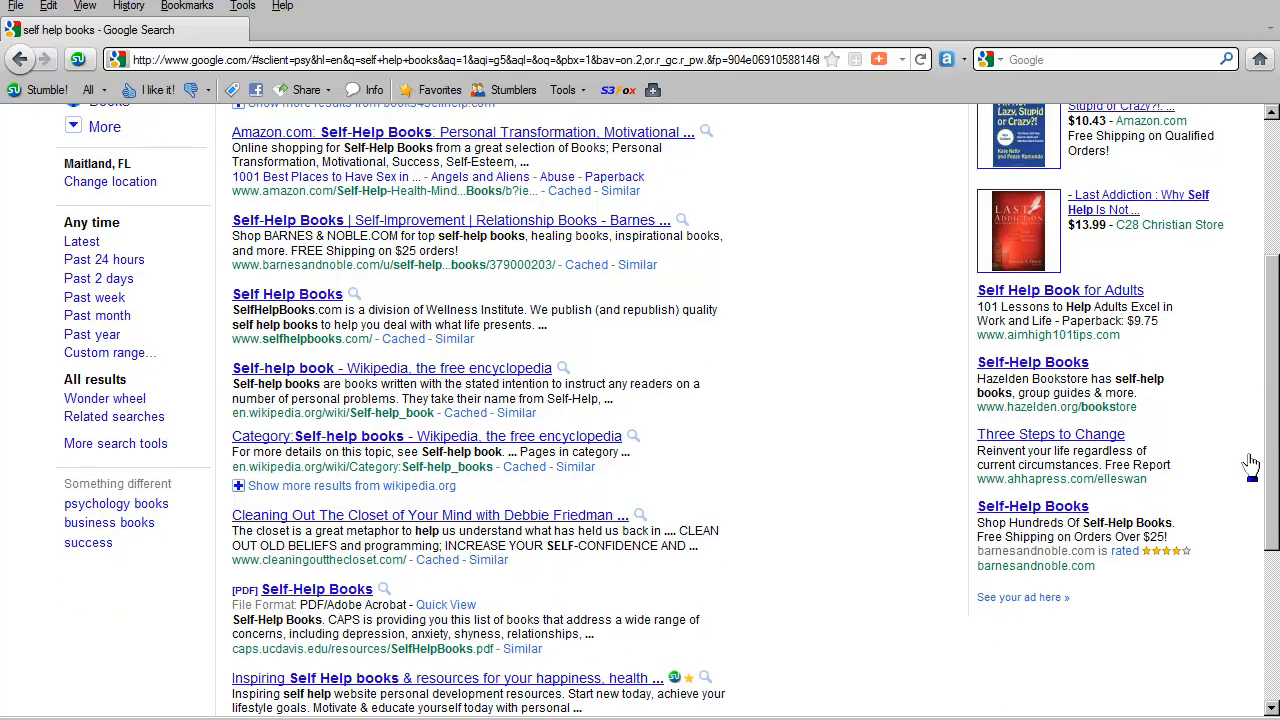
{"action": "scroll", "coordinate": [1214, 285], "scroll_direction": "up", "scroll_amount": 3}
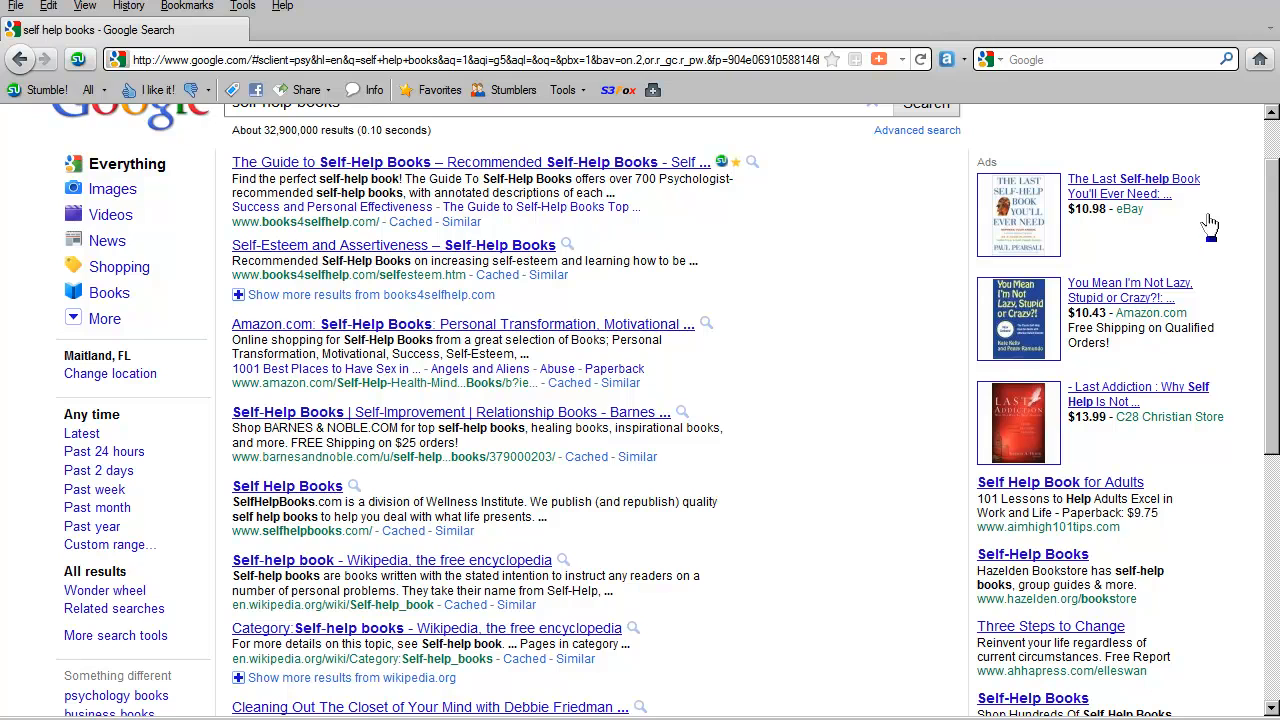
{"action": "scroll", "coordinate": [1222, 442], "scroll_direction": "down", "scroll_amount": 5}
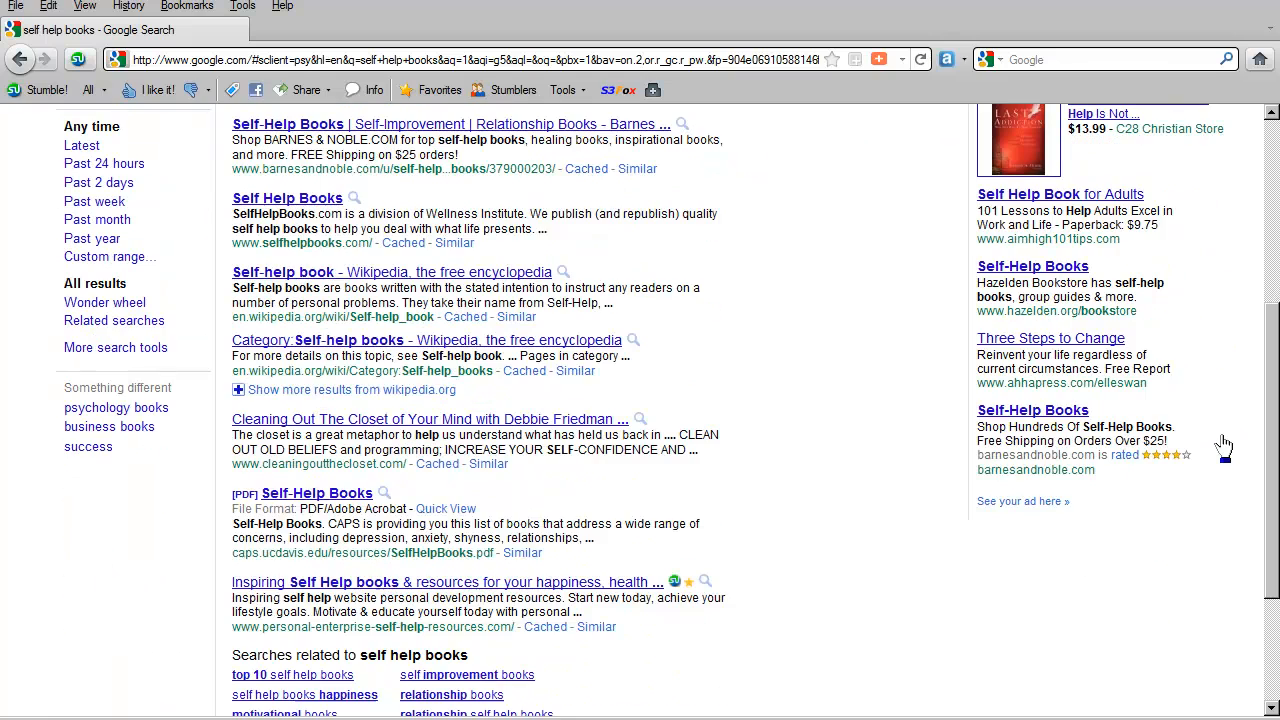
{"action": "scroll", "coordinate": [1212, 484], "scroll_direction": "up", "scroll_amount": 2}
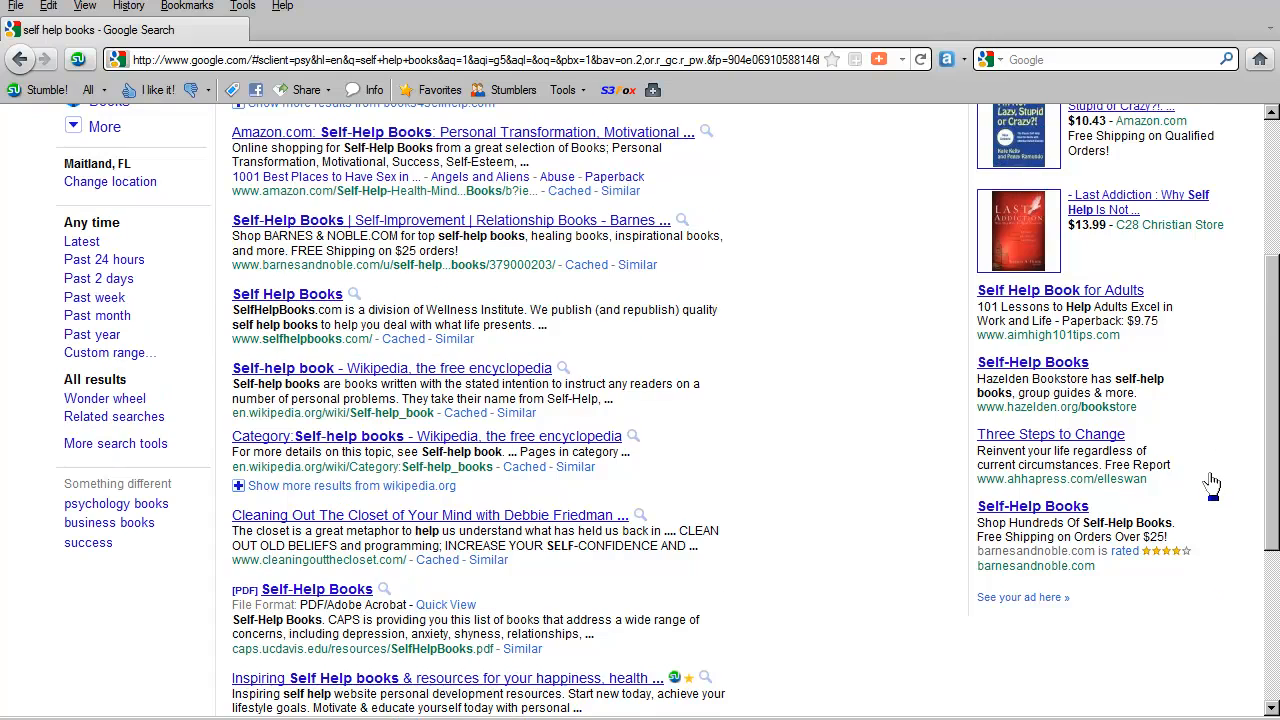
{"action": "scroll", "coordinate": [1204, 484], "scroll_direction": "up", "scroll_amount": 2}
{"action": "scroll", "coordinate": [1197, 484], "scroll_direction": "up", "scroll_amount": 2}
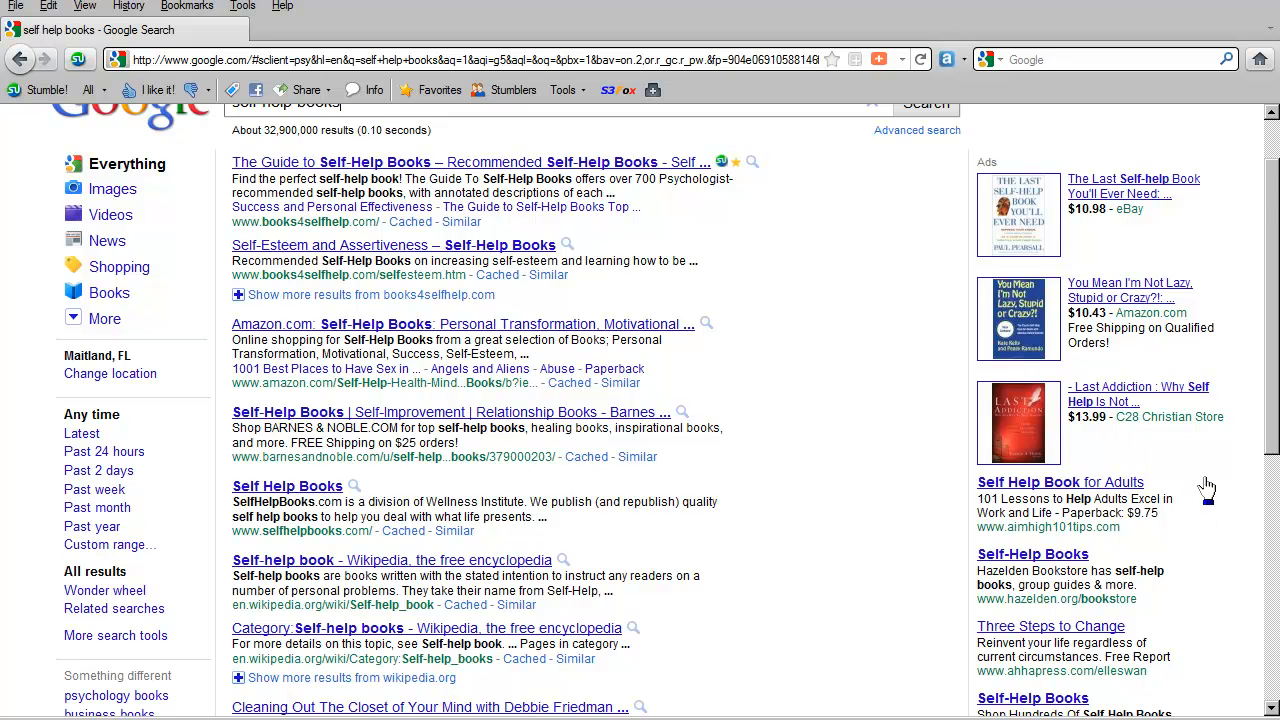
{"action": "scroll", "coordinate": [1207, 488], "scroll_direction": "down", "scroll_amount": 2}
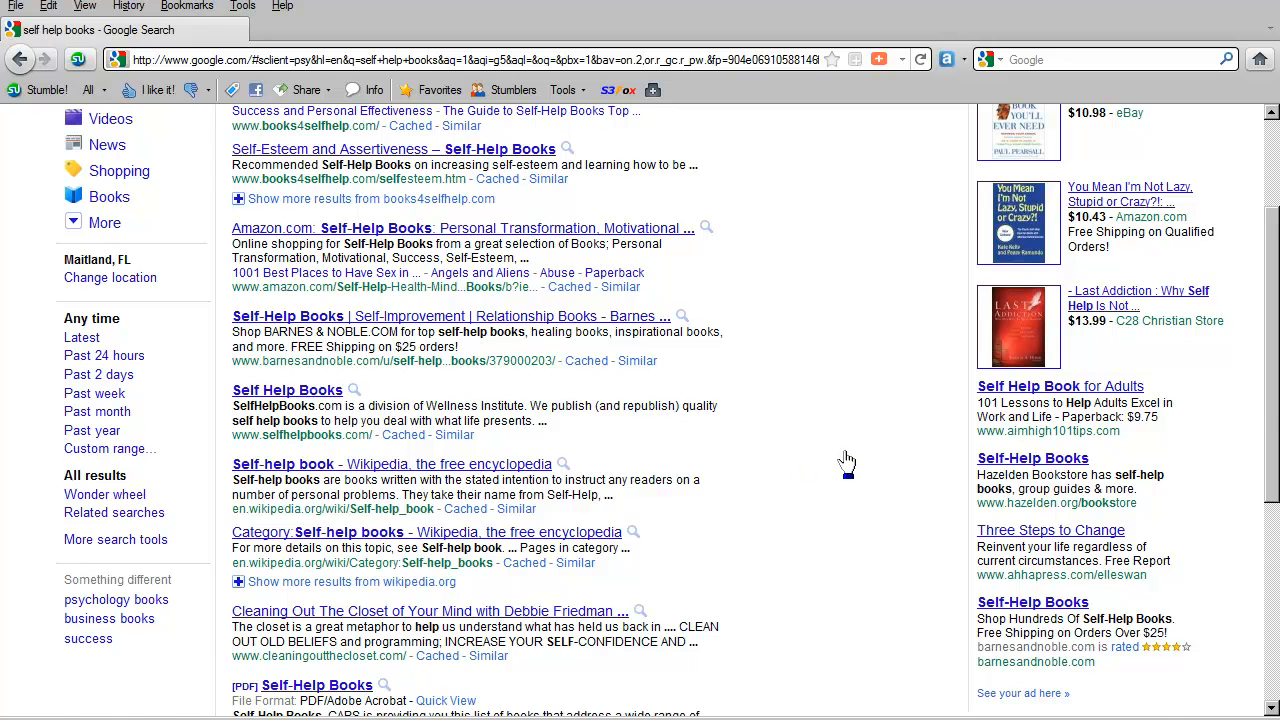
{"action": "scroll", "coordinate": [841, 460], "scroll_direction": "up", "scroll_amount": 3}
{"action": "scroll", "coordinate": [841, 460], "scroll_direction": "down", "scroll_amount": 2}
{"action": "scroll", "coordinate": [681, 434], "scroll_direction": "up", "scroll_amount": 2}
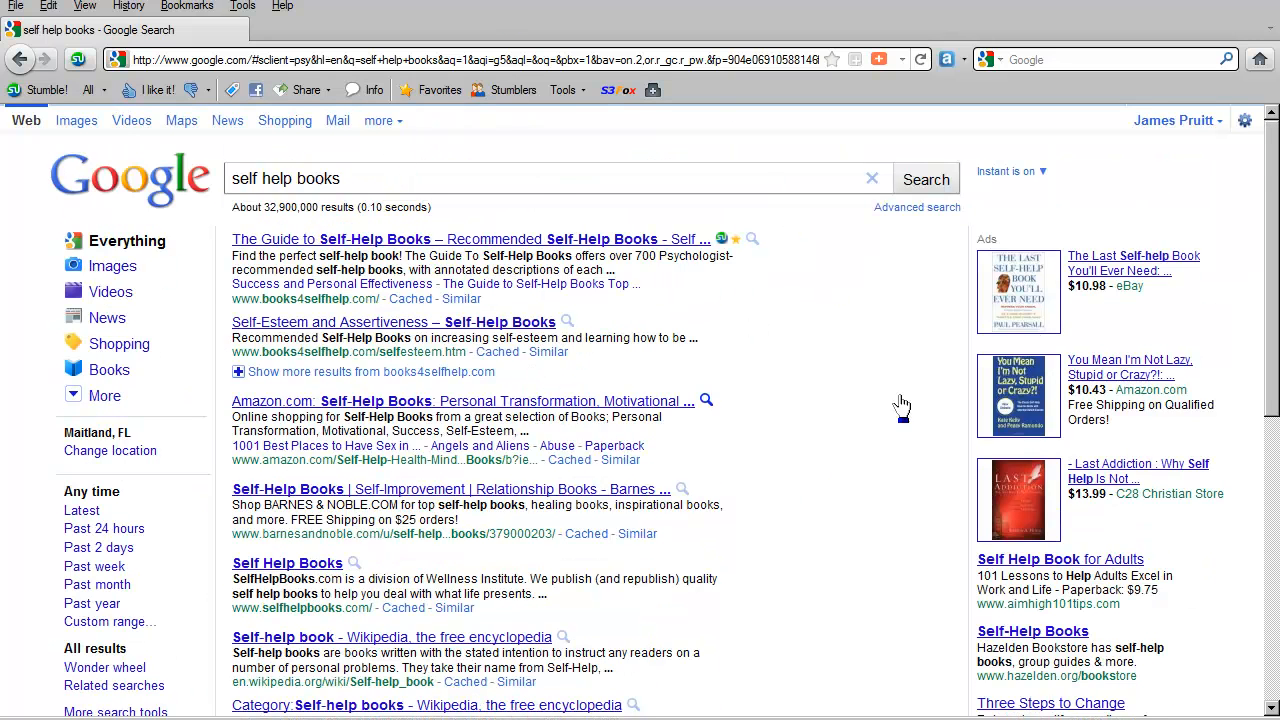
{"action": "scroll", "coordinate": [1100, 600], "scroll_direction": "down", "scroll_amount": 3}
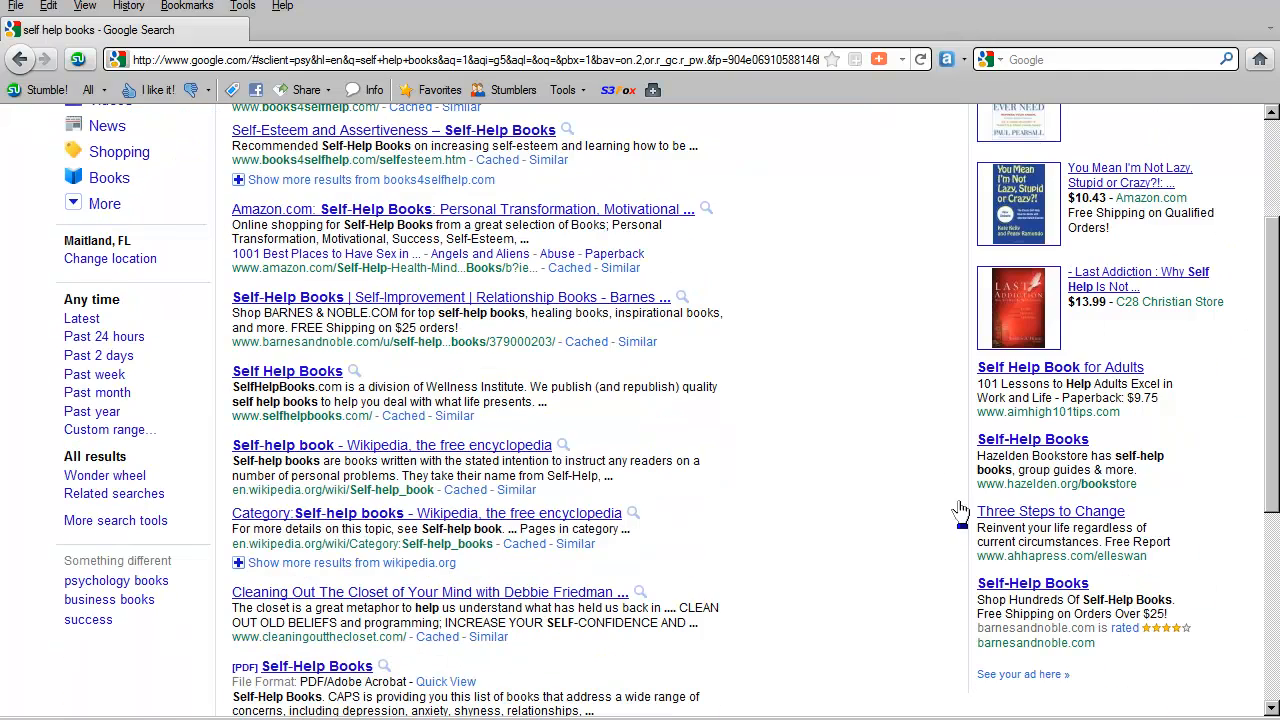
{"action": "scroll", "coordinate": [965, 515], "scroll_direction": "up", "scroll_amount": 3}
{"action": "scroll", "coordinate": [1040, 522], "scroll_direction": "down", "scroll_amount": 3}
{"action": "scroll", "coordinate": [762, 485], "scroll_direction": "up", "scroll_amount": 3}
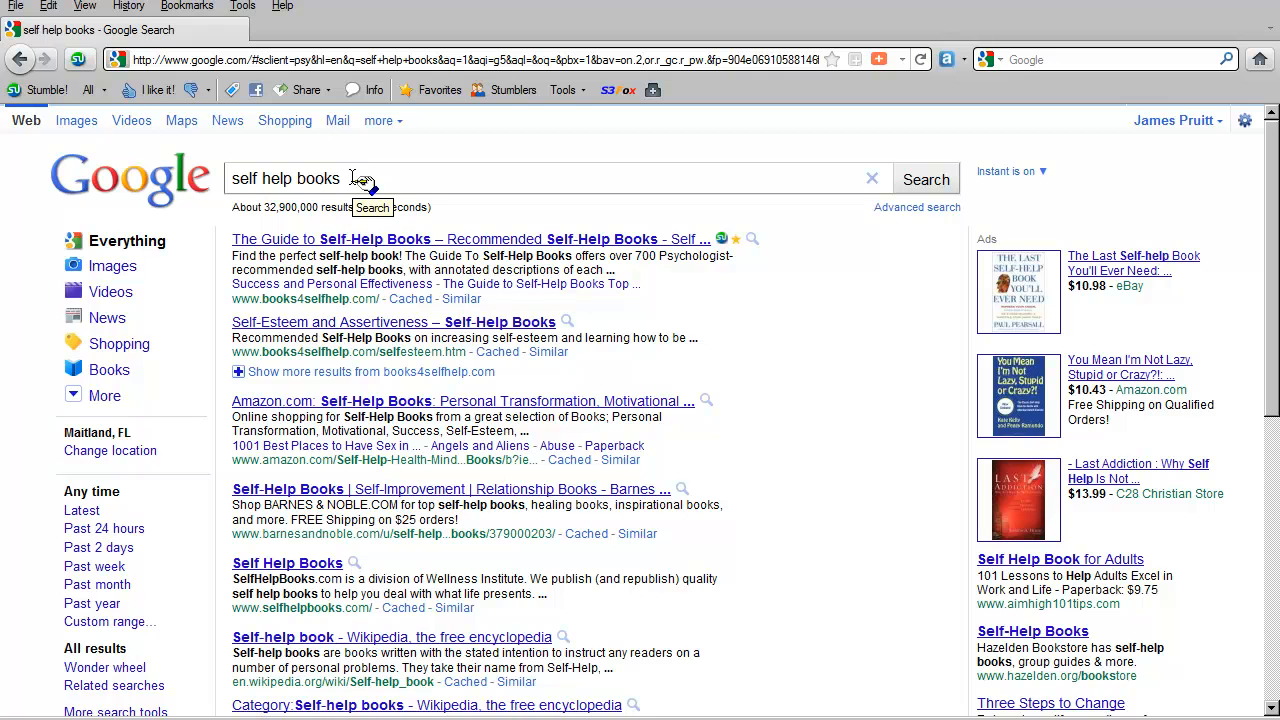
Step: Open the Google AdWords Keyword Tool site
{"action": "left_click", "coordinate": [556, 59]}
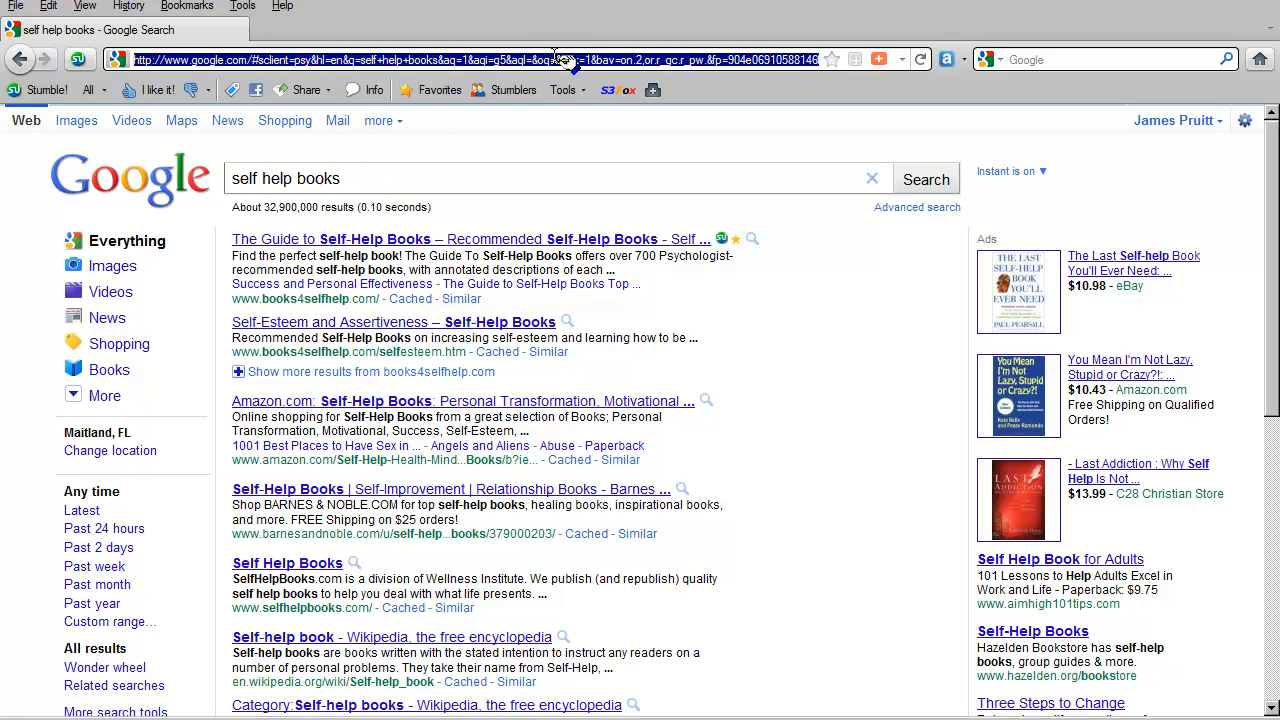
{"action": "type", "text": "google"}
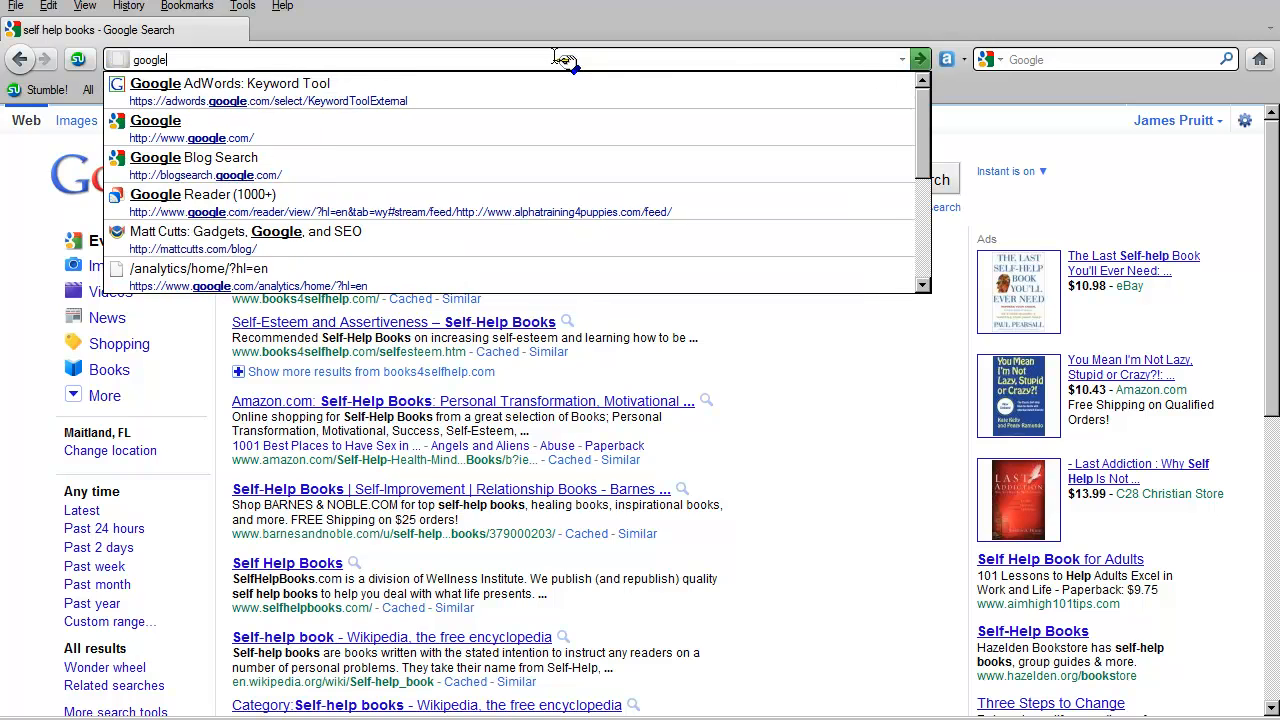
{"action": "left_click", "coordinate": [551, 89]}
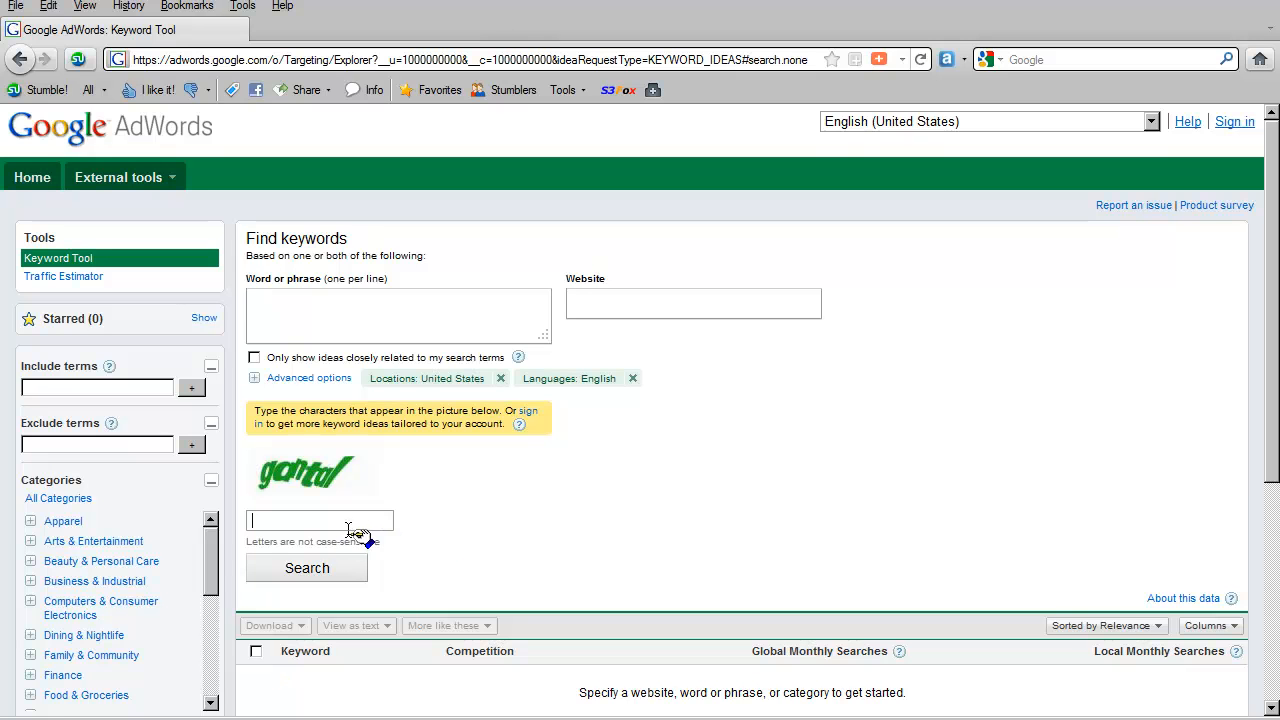
Step: Fill in the captcha and look up keyword ideas for "self help", "self help books", "self help programs" and "get self help"
{"action": "type", "text": "gantal"}
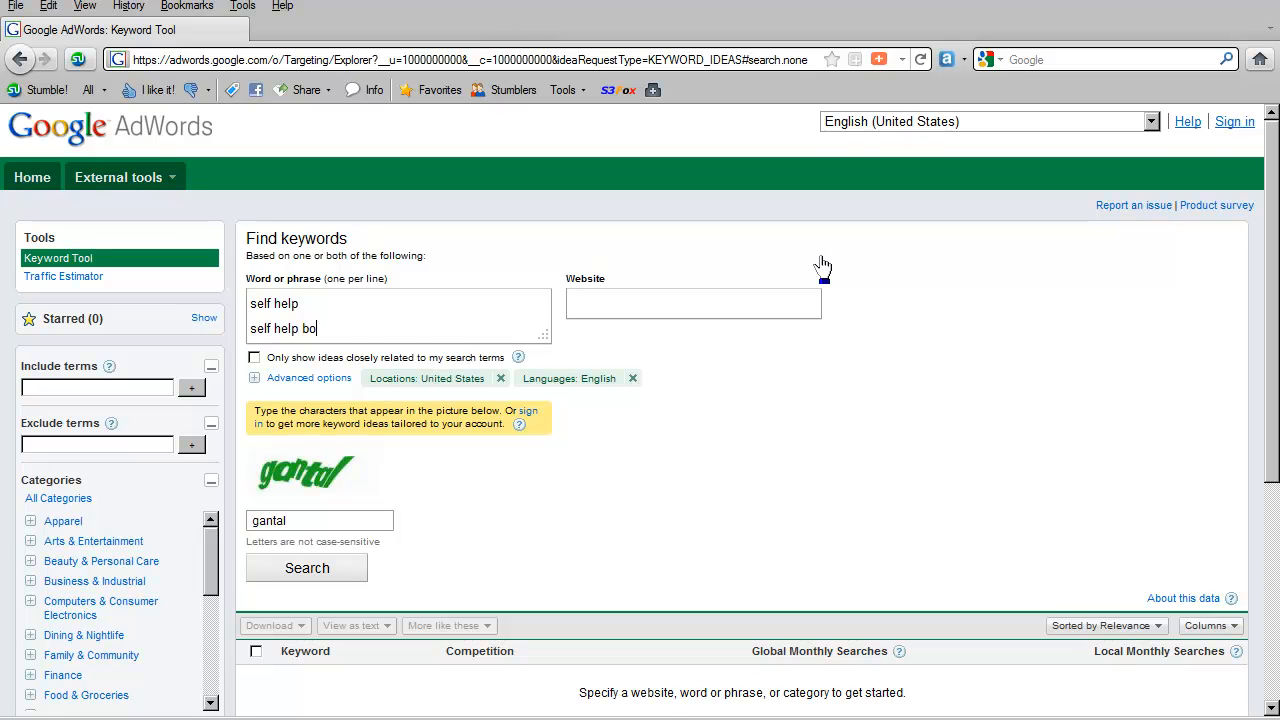
{"action": "key", "text": "Return"}
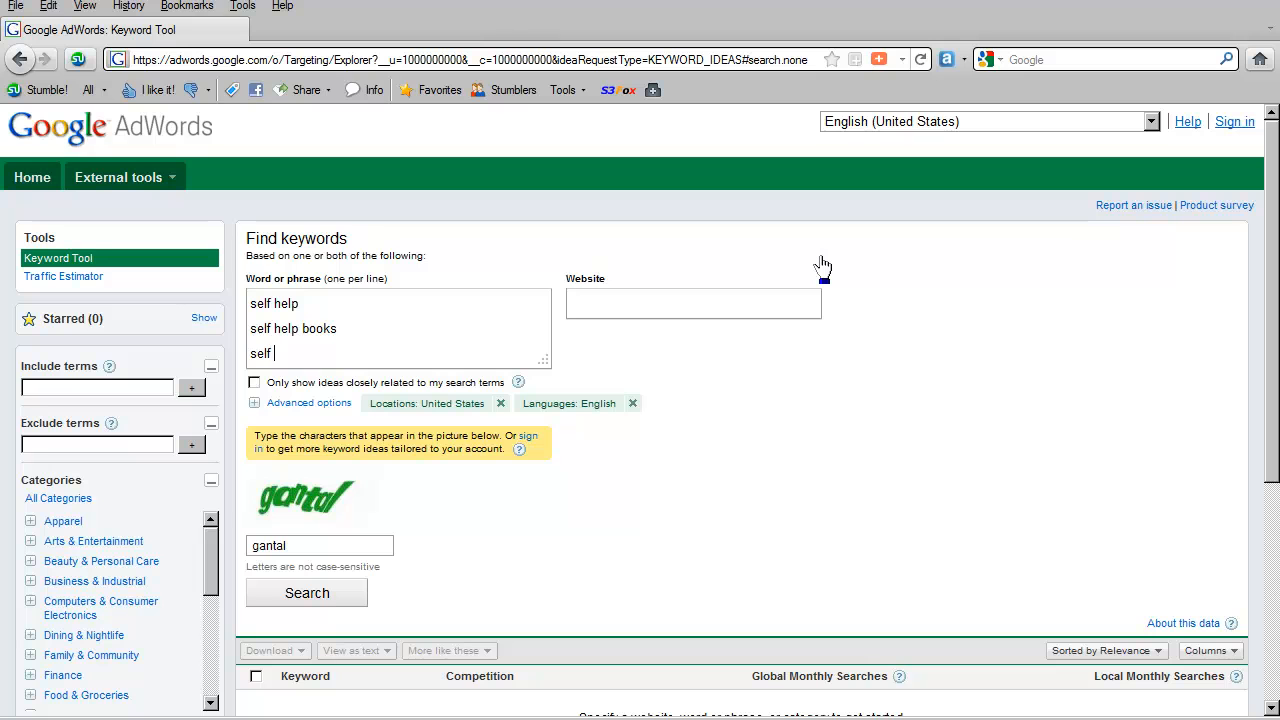
{"action": "type", "text": "self help programs"}
{"action": "key", "text": "Return"}
{"action": "type", "text": "get sel"}
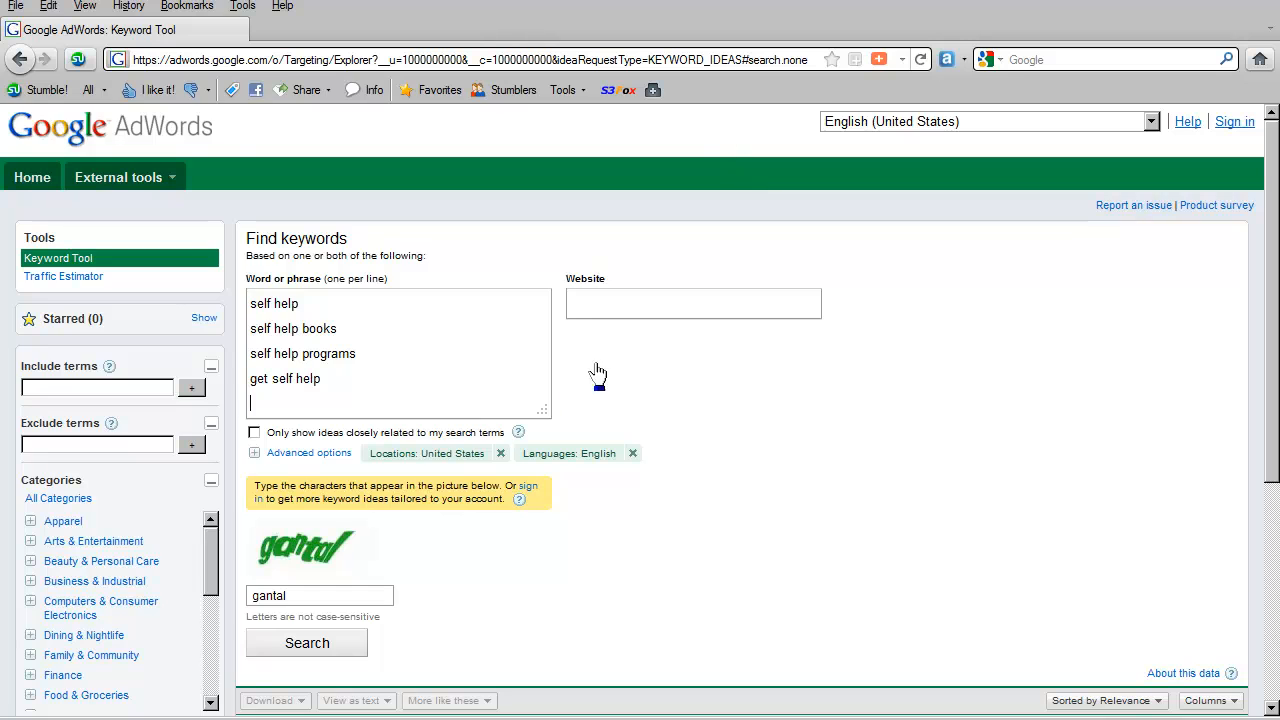
{"action": "scroll", "coordinate": [610, 378], "scroll_direction": "down", "scroll_amount": 5}
{"action": "left_click", "coordinate": [252, 358]}
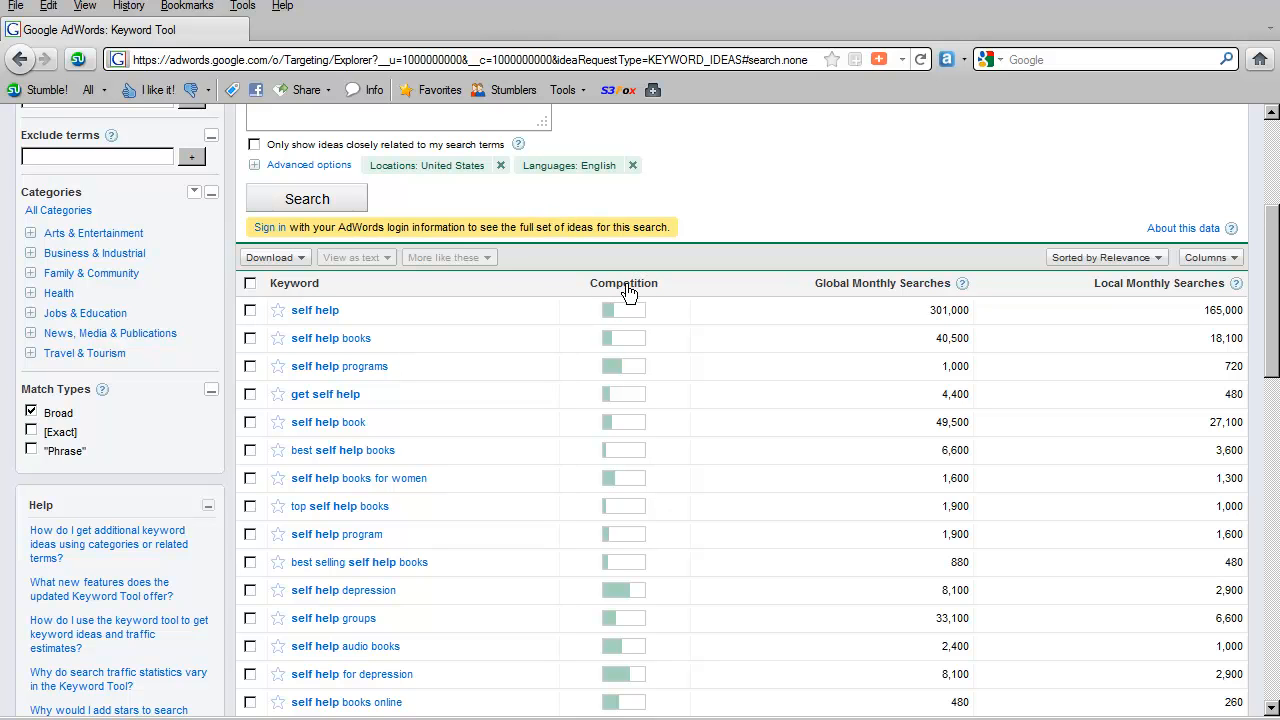
Step: Sort the keyword ideas by competition and examine the competition bars and search volumes down the list
{"action": "left_click", "coordinate": [623, 291]}
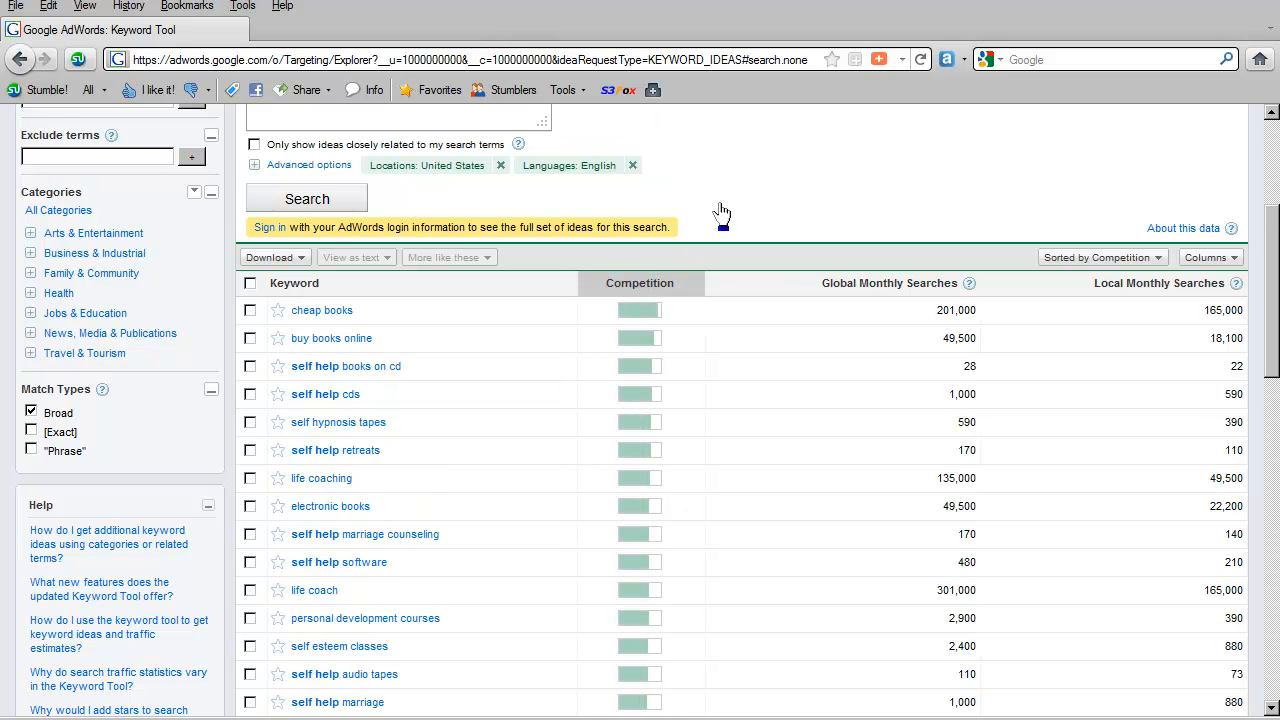
{"action": "scroll", "coordinate": [727, 210], "scroll_direction": "down", "scroll_amount": 2}
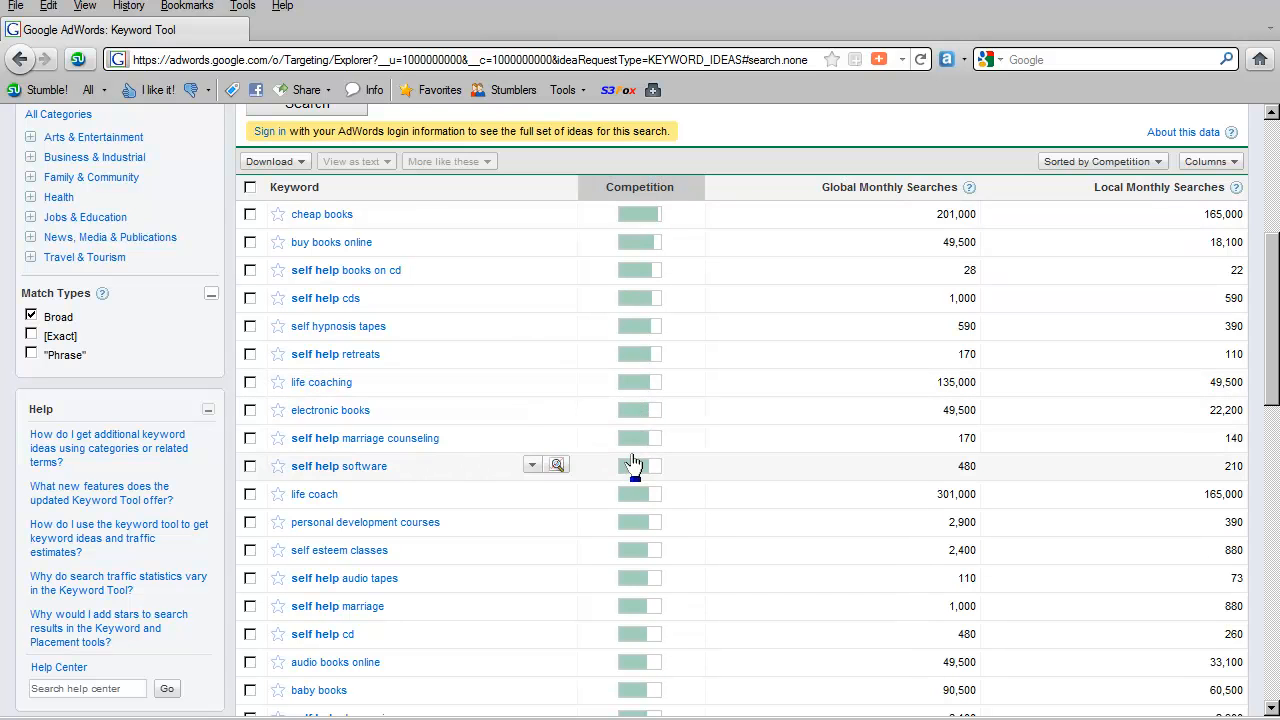
{"action": "scroll", "coordinate": [651, 236], "scroll_direction": "down", "scroll_amount": 5}
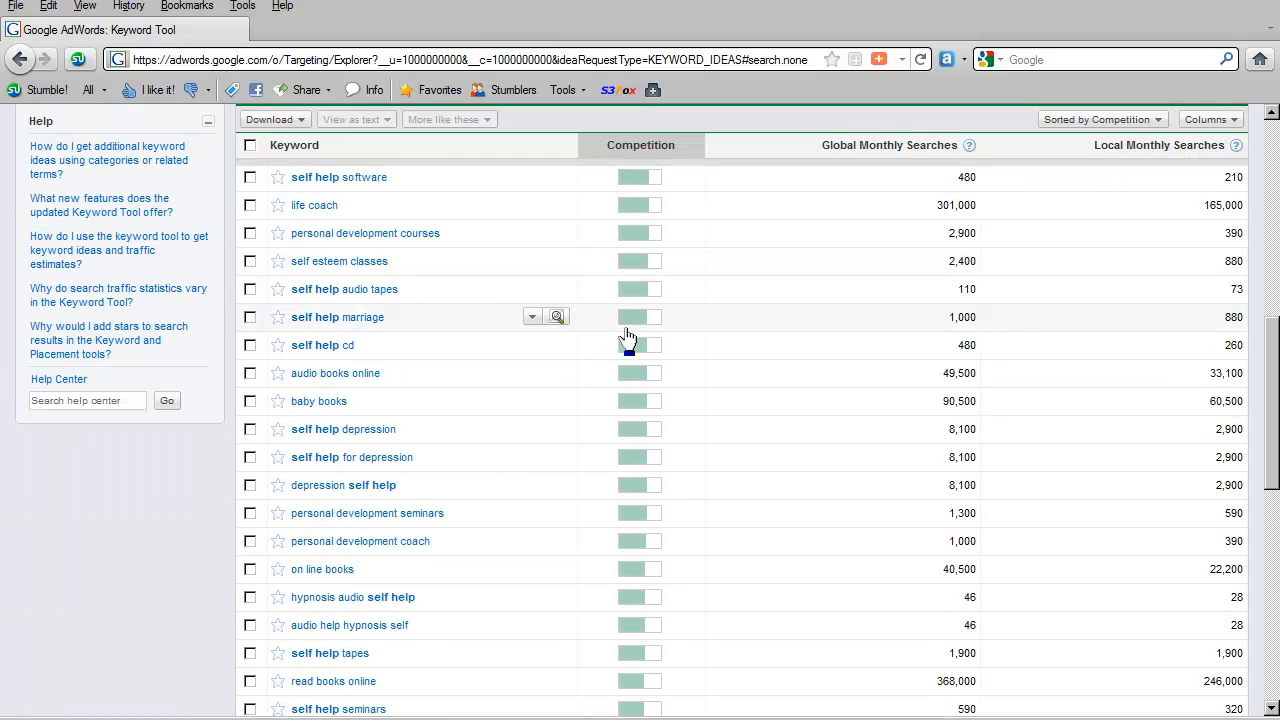
{"action": "mouse_move", "coordinate": [633, 292]}
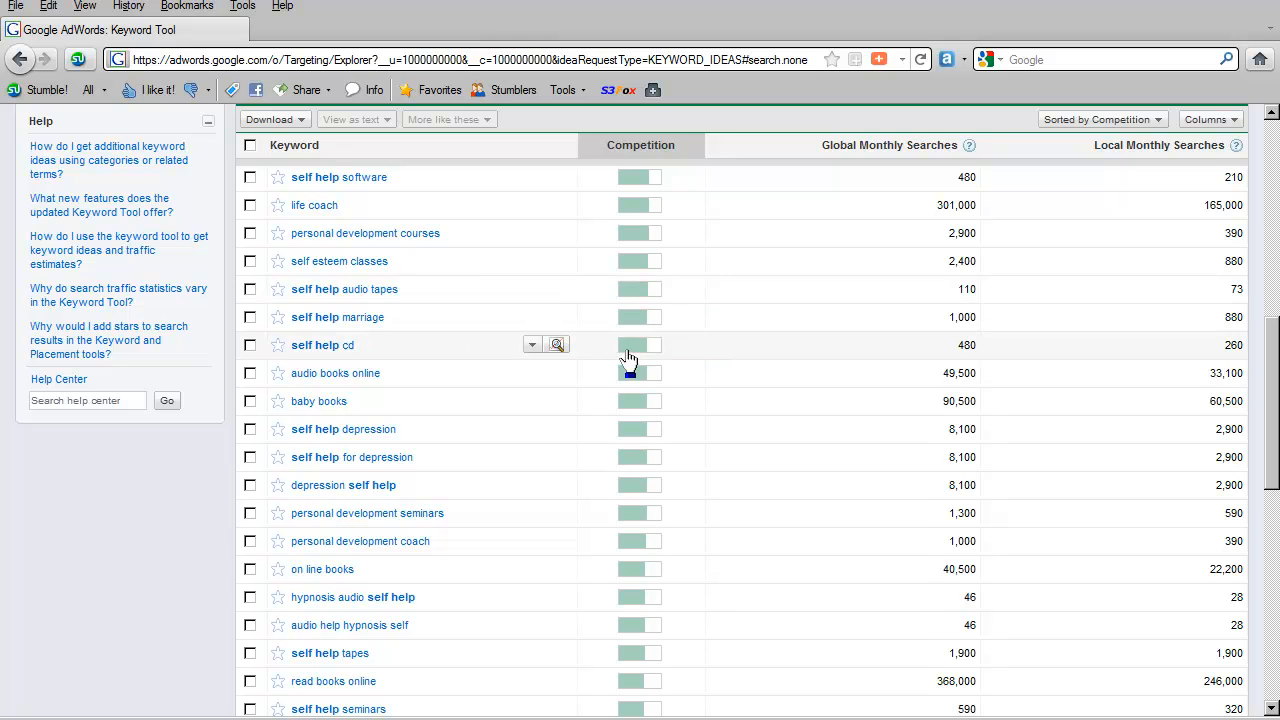
{"action": "mouse_move", "coordinate": [630, 358]}
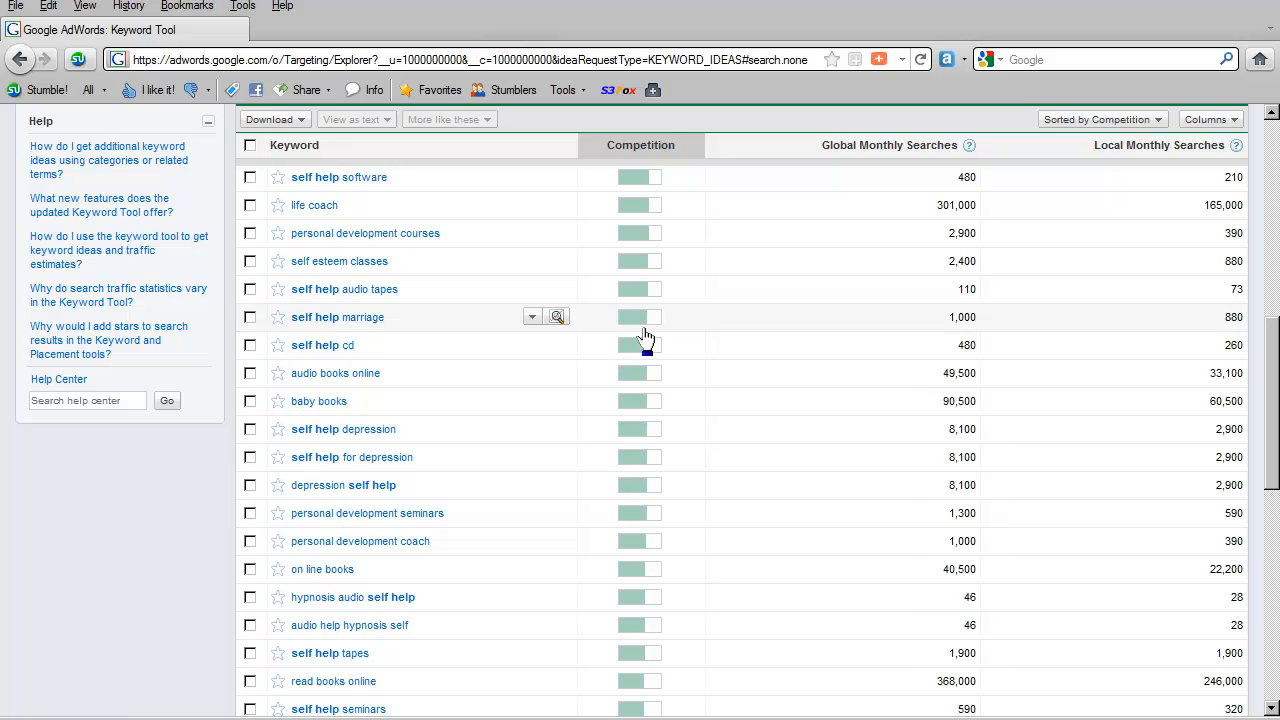
{"action": "scroll", "coordinate": [634, 290], "scroll_direction": "up", "scroll_amount": 10}
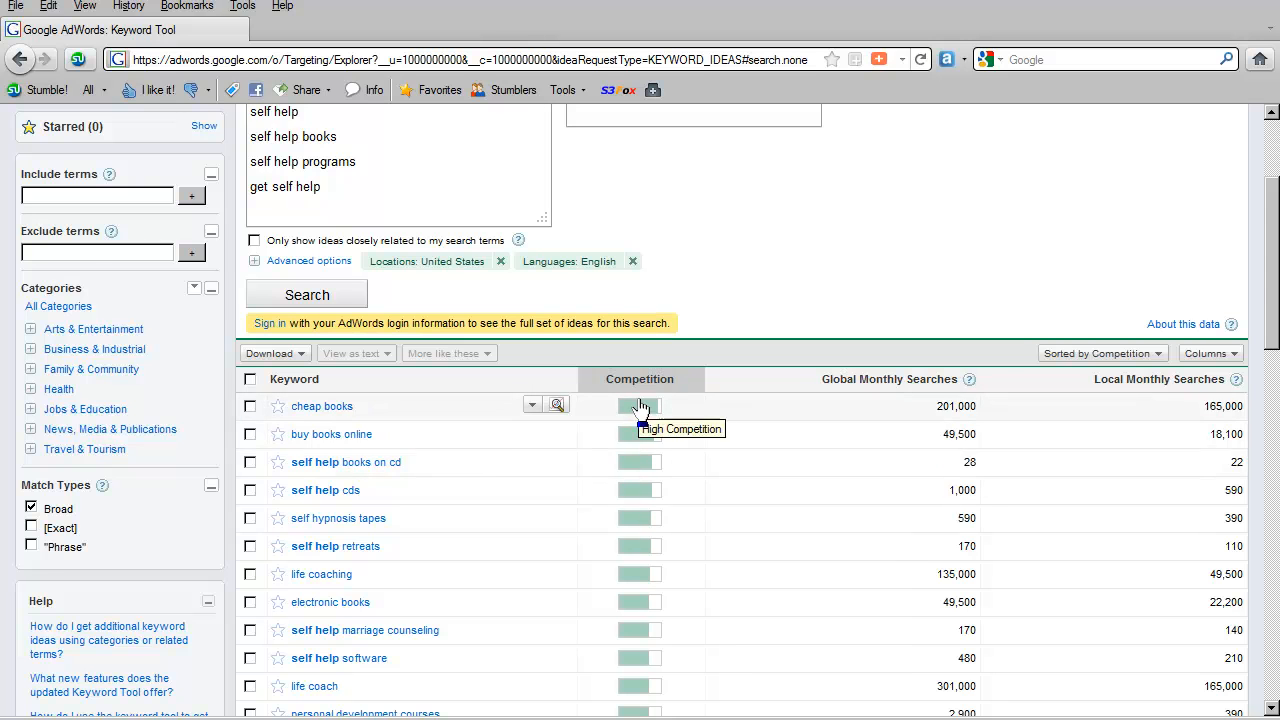
{"action": "scroll", "coordinate": [640, 410], "scroll_direction": "down", "scroll_amount": 4}
{"action": "scroll", "coordinate": [640, 413], "scroll_direction": "down", "scroll_amount": 4}
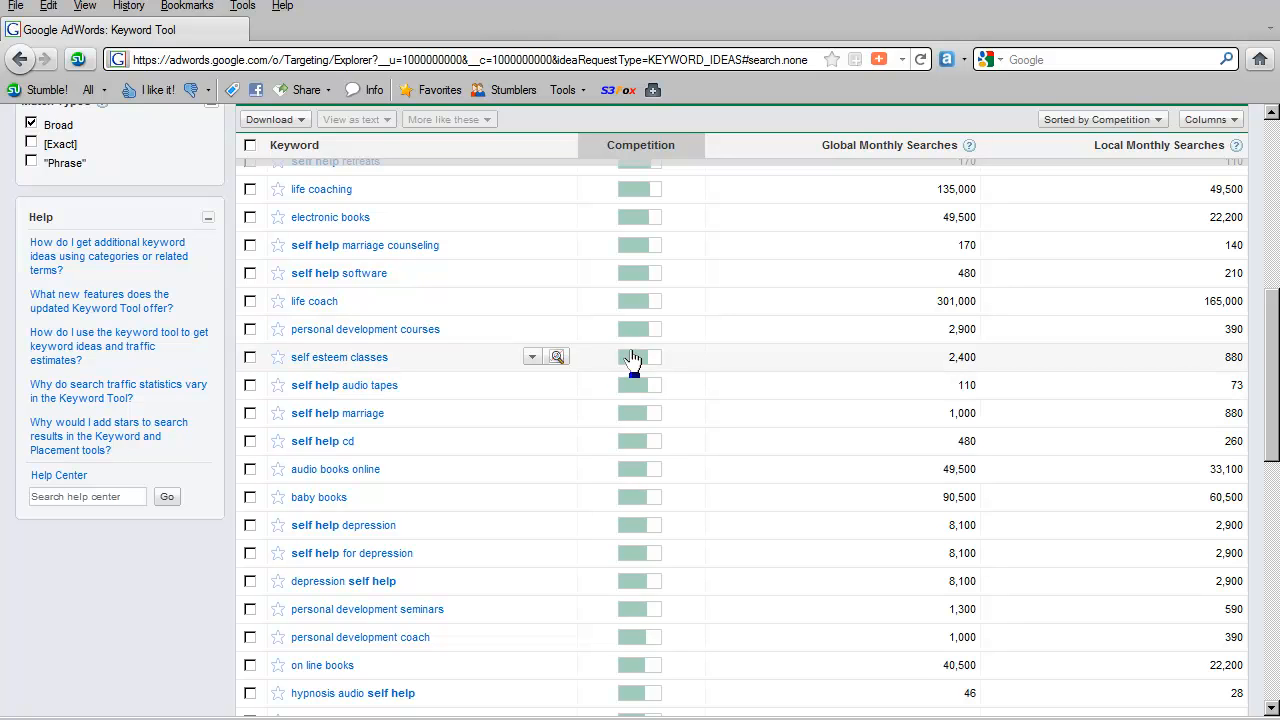
{"action": "mouse_move", "coordinate": [634, 362]}
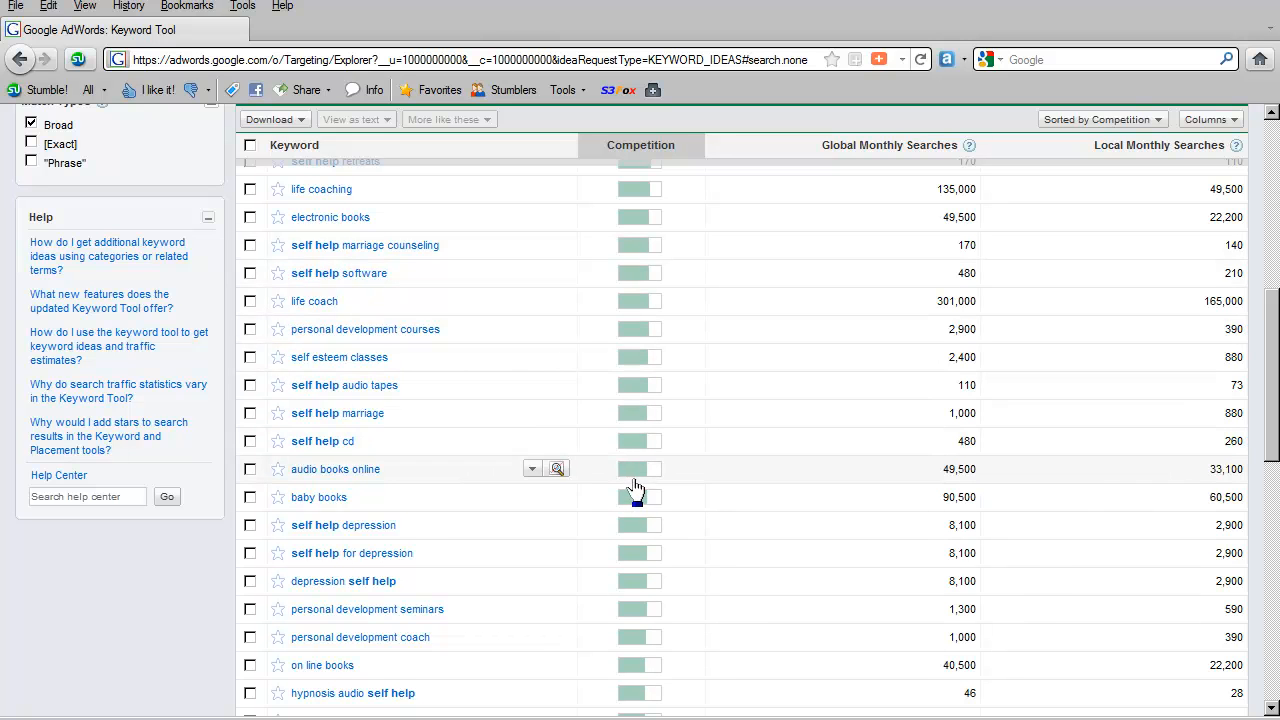
{"action": "scroll", "coordinate": [636, 484], "scroll_direction": "down", "scroll_amount": 4}
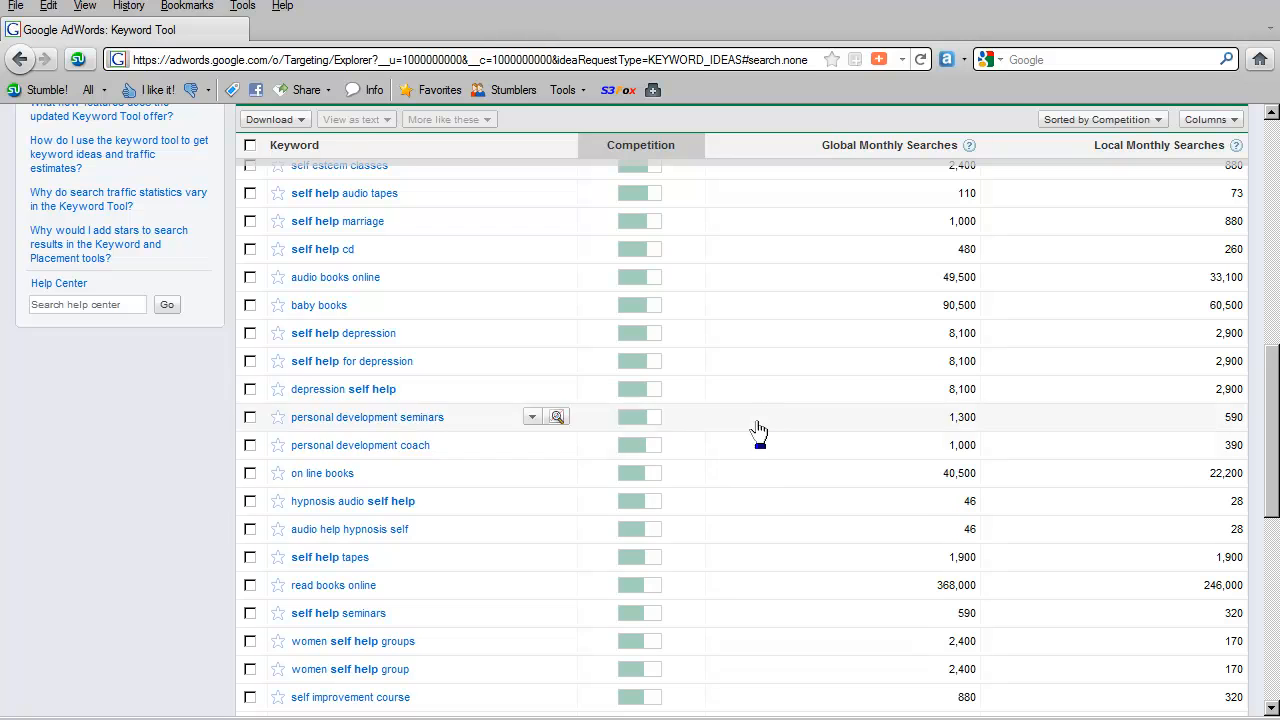
Step: Compare the competition bars with the global monthly searches for keywords such as "hypnosis audio self help" and "life coach"
{"action": "scroll", "coordinate": [628, 452], "scroll_direction": "down", "scroll_amount": 8}
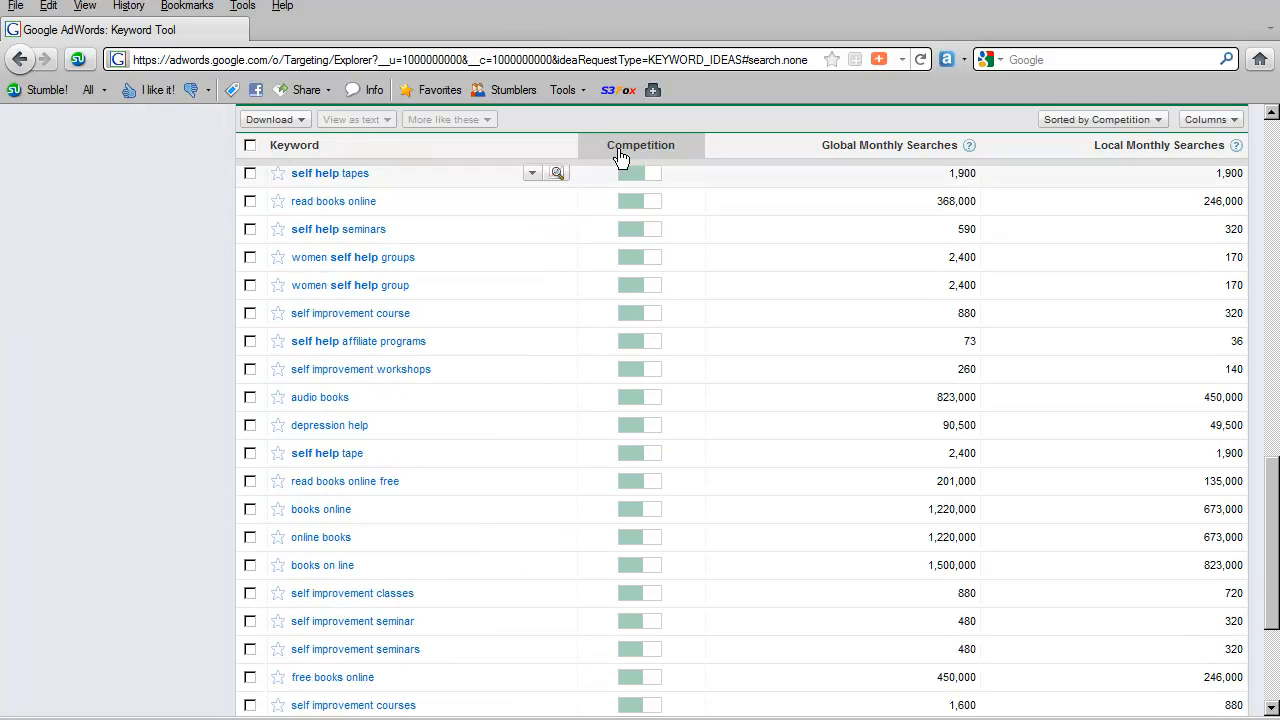
{"action": "scroll", "coordinate": [645, 472], "scroll_direction": "up", "scroll_amount": 4}
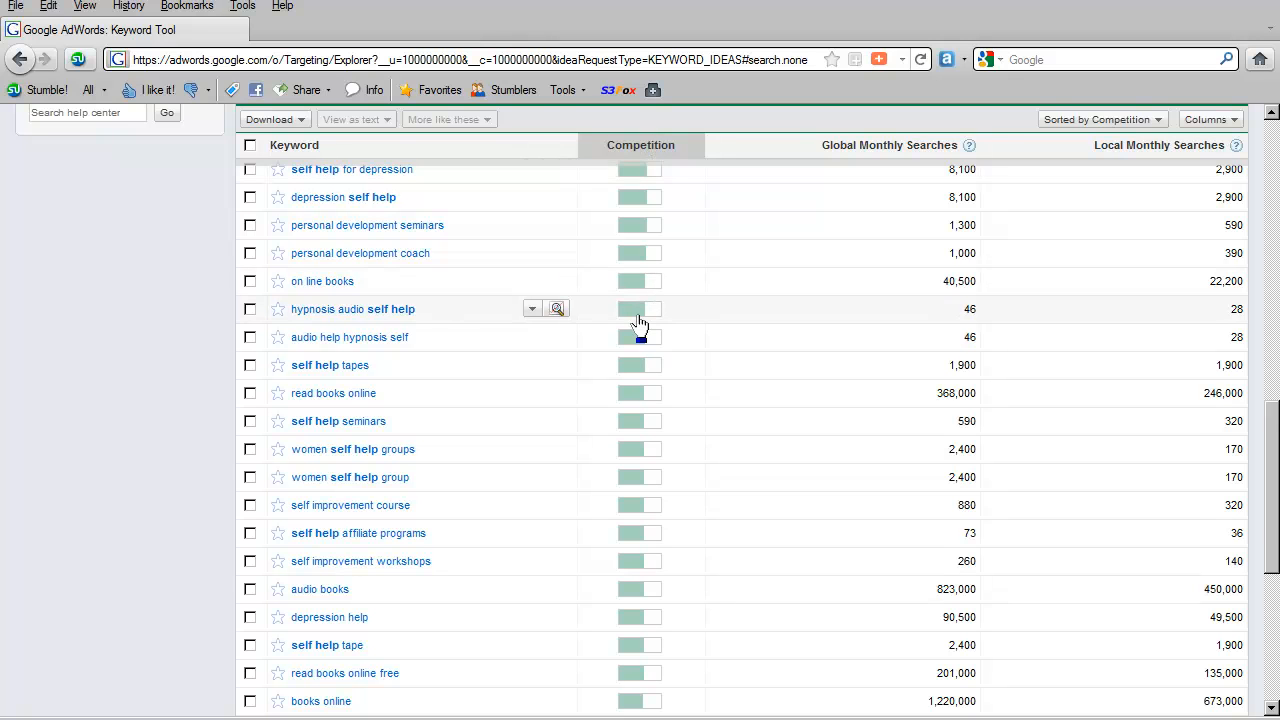
{"action": "mouse_move", "coordinate": [638, 320]}
{"action": "double_click", "coordinate": [969, 309]}
{"action": "left_click_drag", "start_coordinate": [941, 318], "coordinate": [1046, 315]}
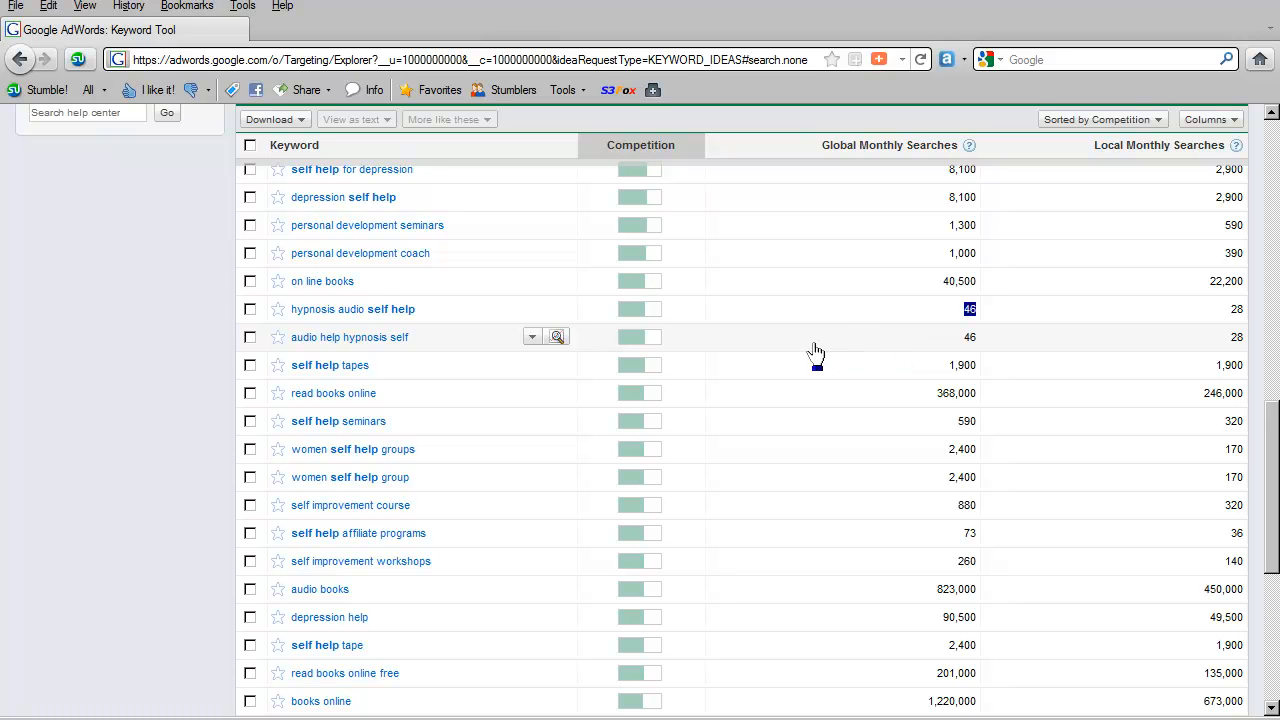
{"action": "scroll", "coordinate": [818, 354], "scroll_direction": "up", "scroll_amount": 10}
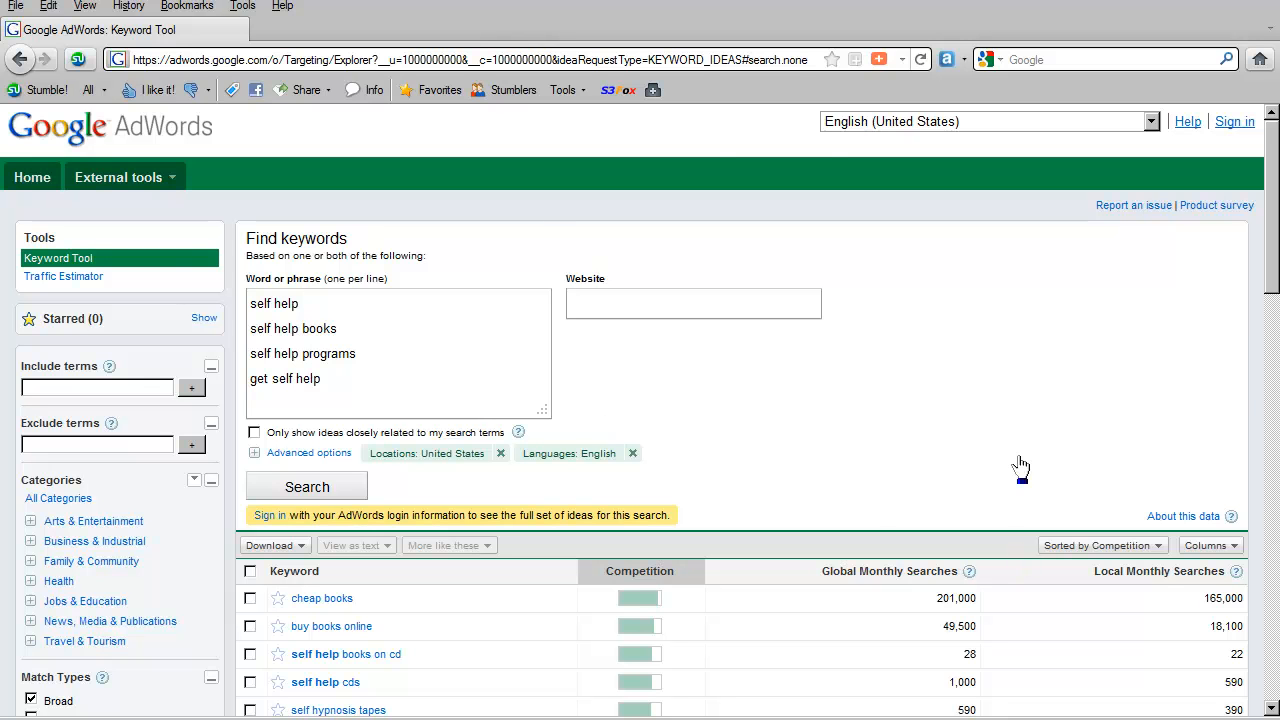
{"action": "scroll", "coordinate": [901, 362], "scroll_direction": "down", "scroll_amount": 7}
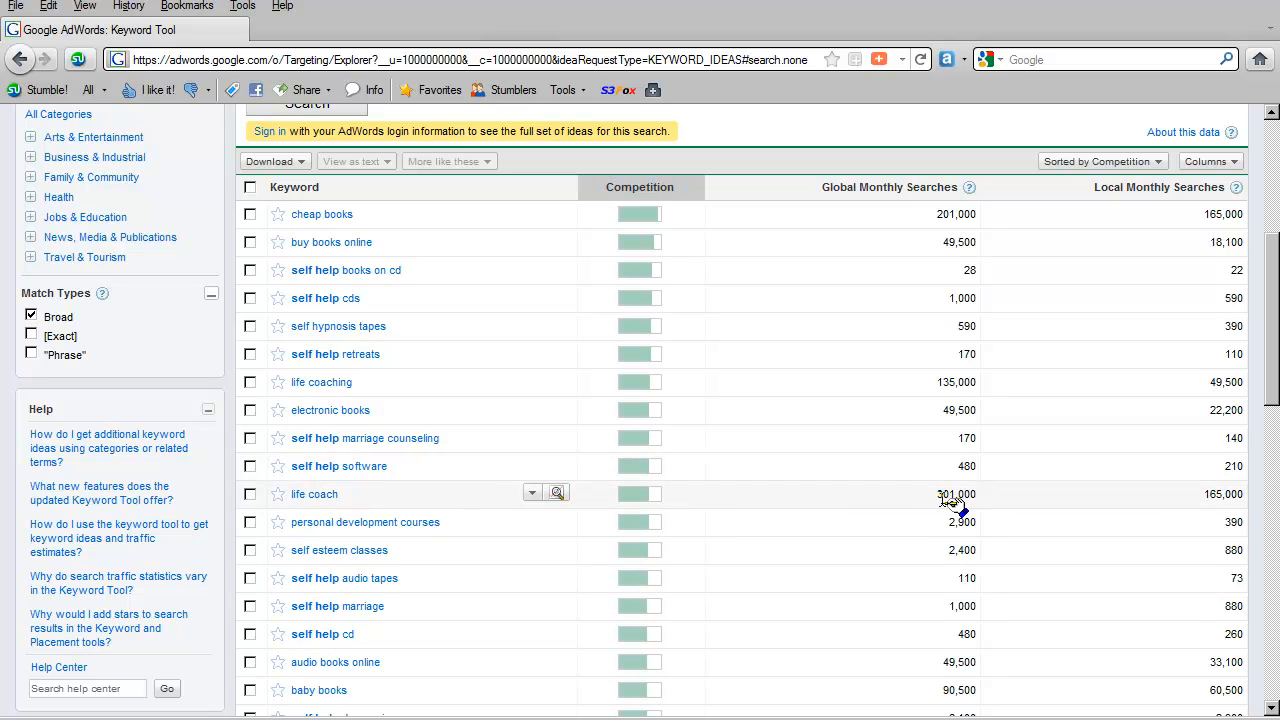
{"action": "mouse_move", "coordinate": [642, 500]}
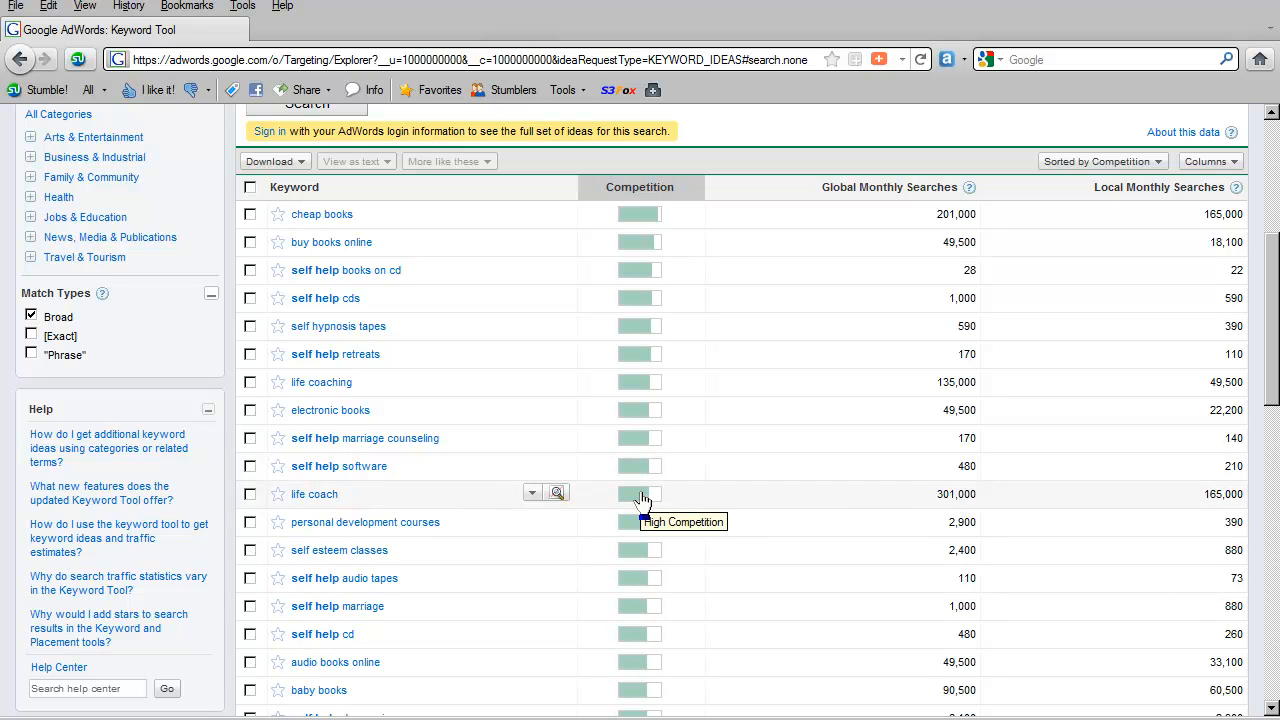
Step: Restrict the keyword ideas to those closely related to the search terms and rerun the search
{"action": "scroll", "coordinate": [642, 500], "scroll_direction": "up", "scroll_amount": 2}
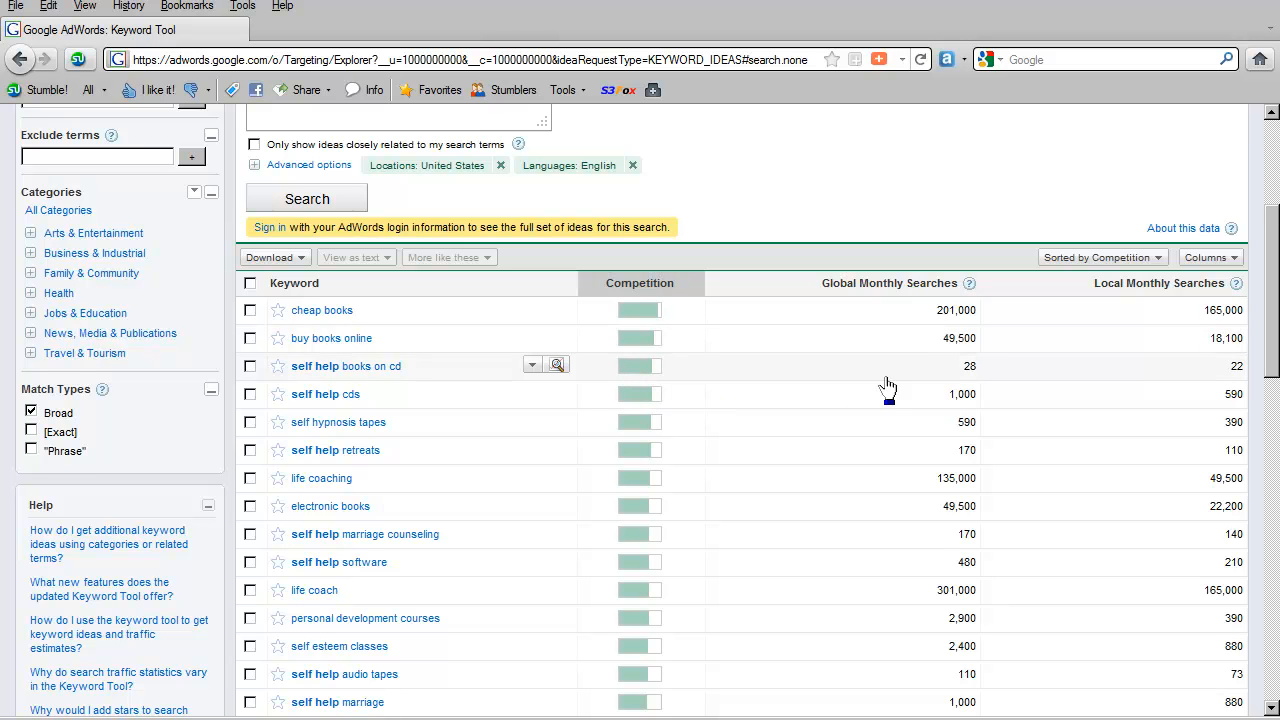
{"action": "scroll", "coordinate": [460, 252], "scroll_direction": "up", "scroll_amount": 4}
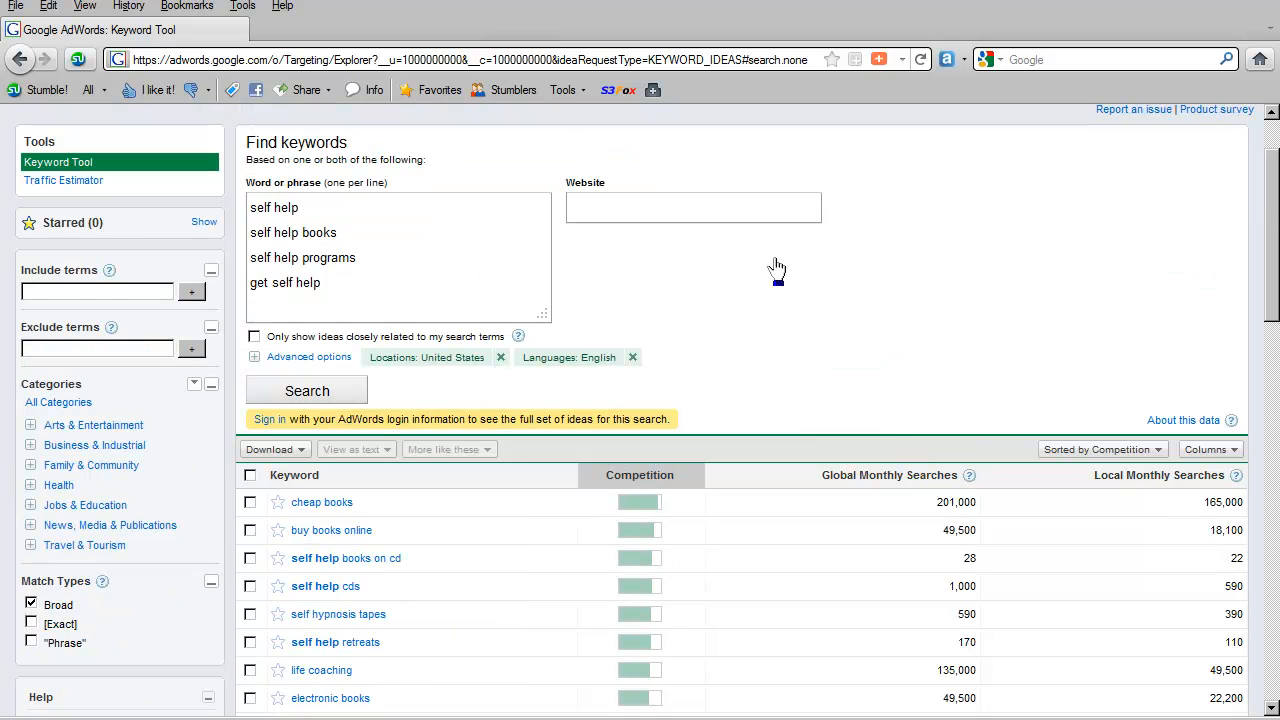
{"action": "left_click", "coordinate": [254, 336]}
{"action": "left_click", "coordinate": [318, 396]}
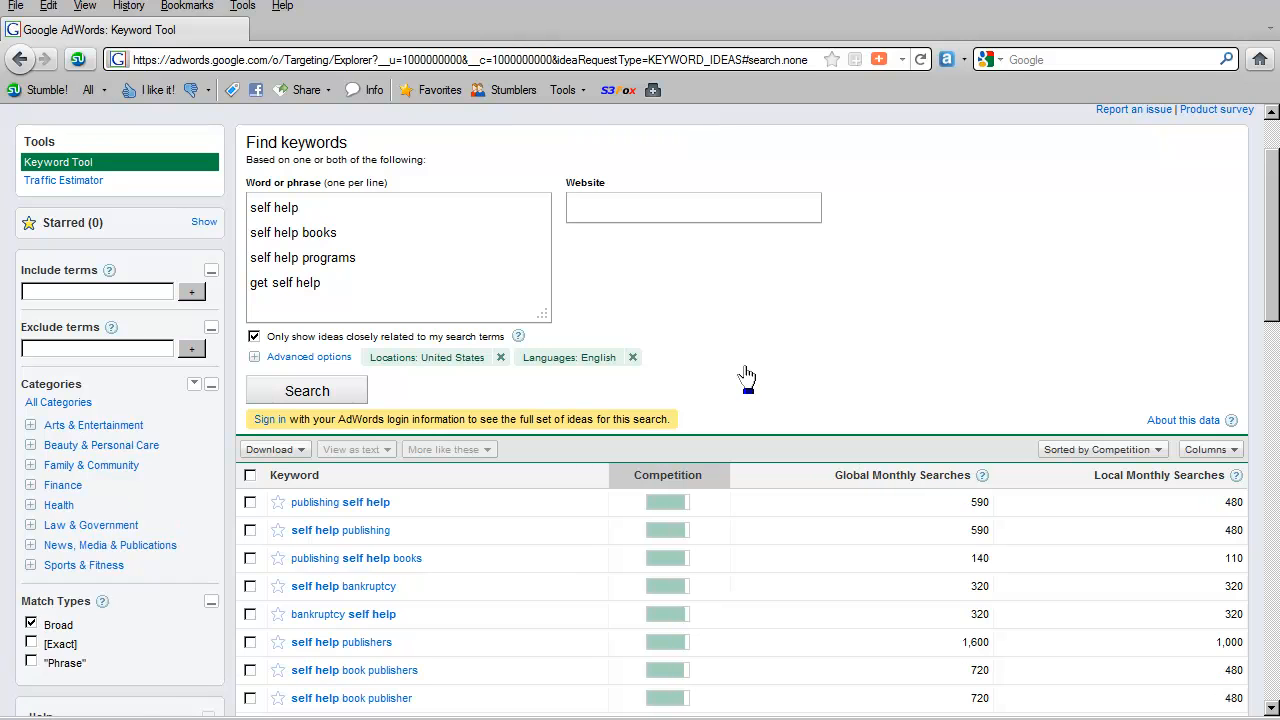
Step: Examine the closely related self help keywords for sub-niches such as publishing, bankruptcy, addiction, depression groups and marriage counseling, with their competition and search volumes
{"action": "scroll", "coordinate": [745, 375], "scroll_direction": "down", "scroll_amount": 4}
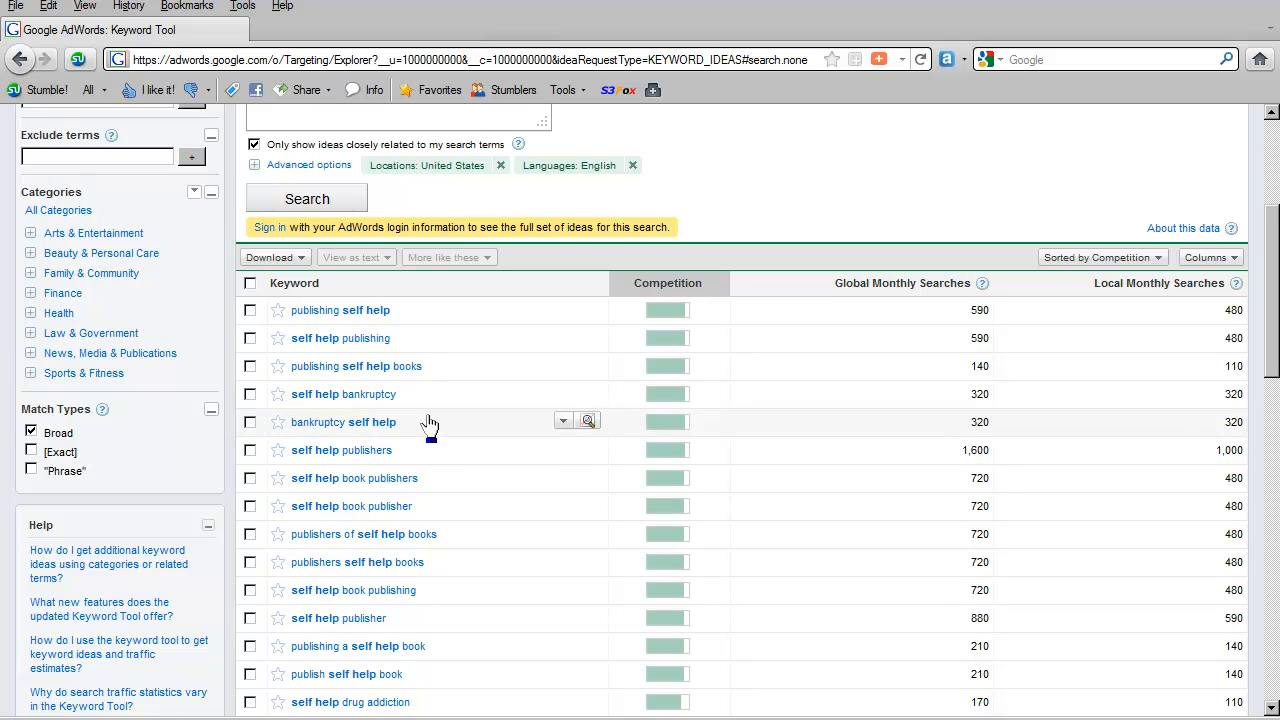
{"action": "scroll", "coordinate": [428, 423], "scroll_direction": "down", "scroll_amount": 2}
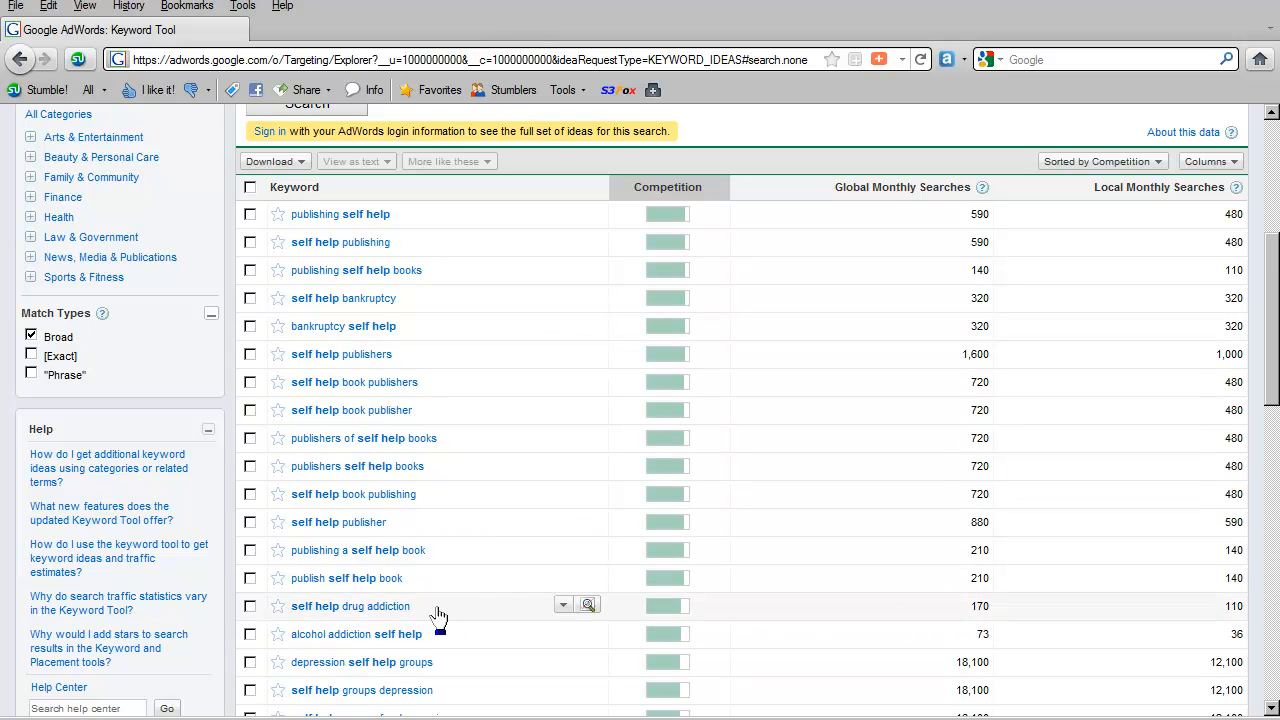
{"action": "scroll", "coordinate": [452, 620], "scroll_direction": "down", "scroll_amount": 2}
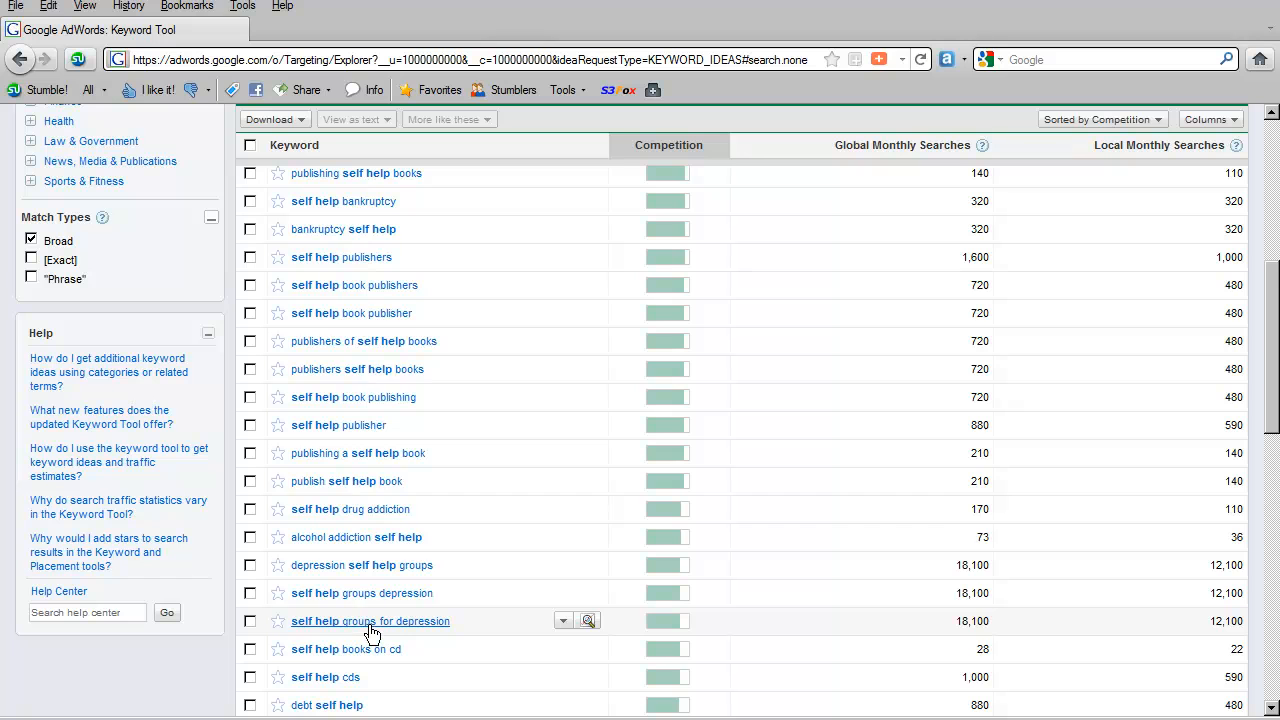
{"action": "scroll", "coordinate": [371, 632], "scroll_direction": "down", "scroll_amount": 2}
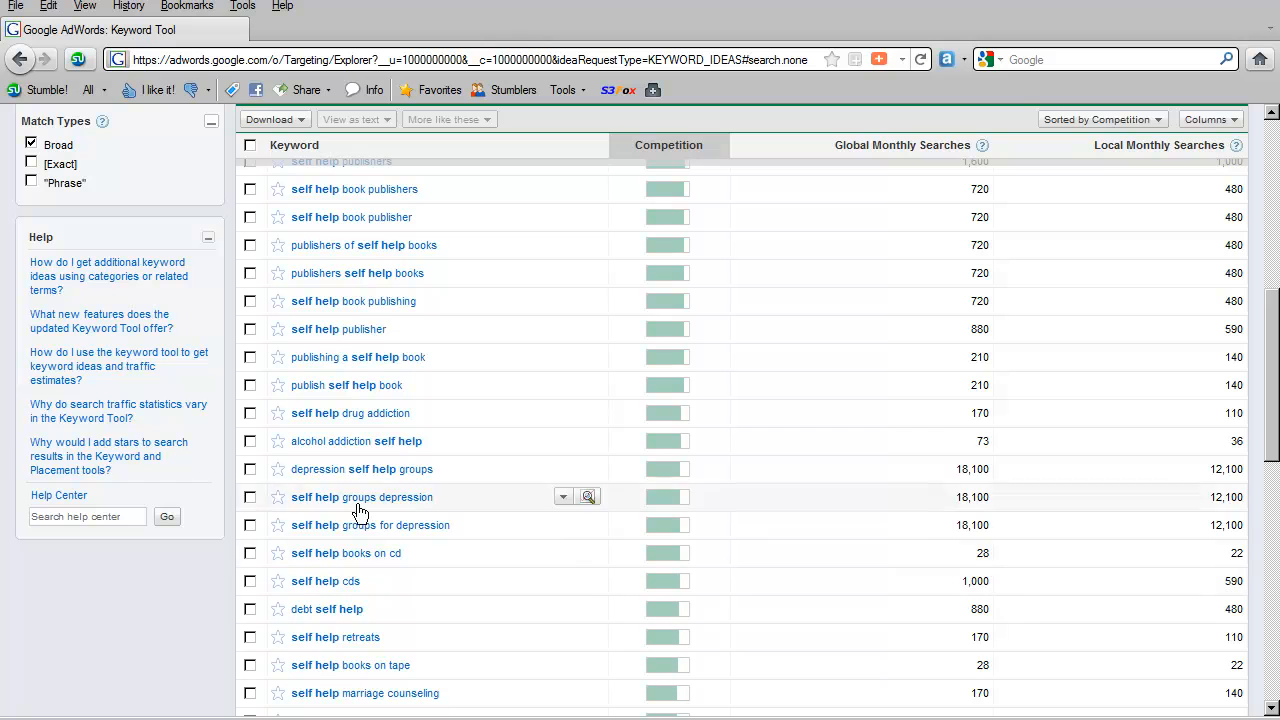
{"action": "scroll", "coordinate": [372, 615], "scroll_direction": "down", "scroll_amount": 4}
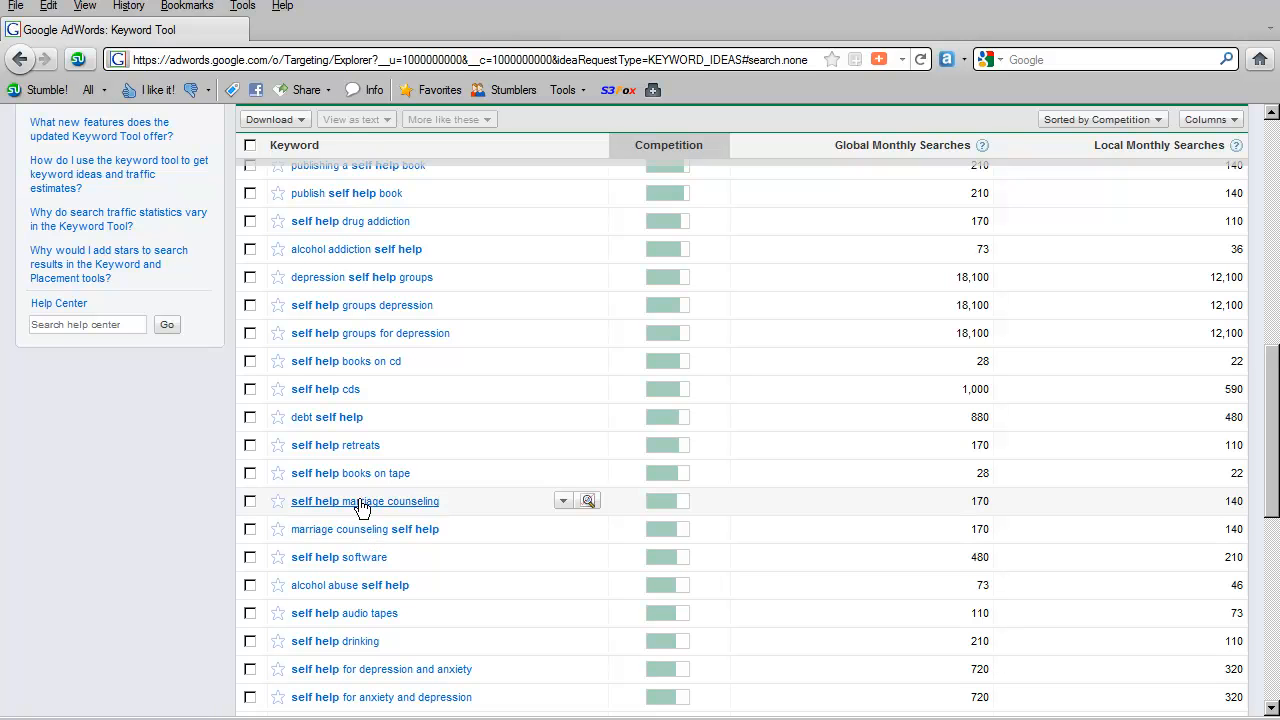
{"action": "scroll", "coordinate": [366, 656], "scroll_direction": "down", "scroll_amount": 4}
{"action": "scroll", "coordinate": [366, 668], "scroll_direction": "down", "scroll_amount": 2}
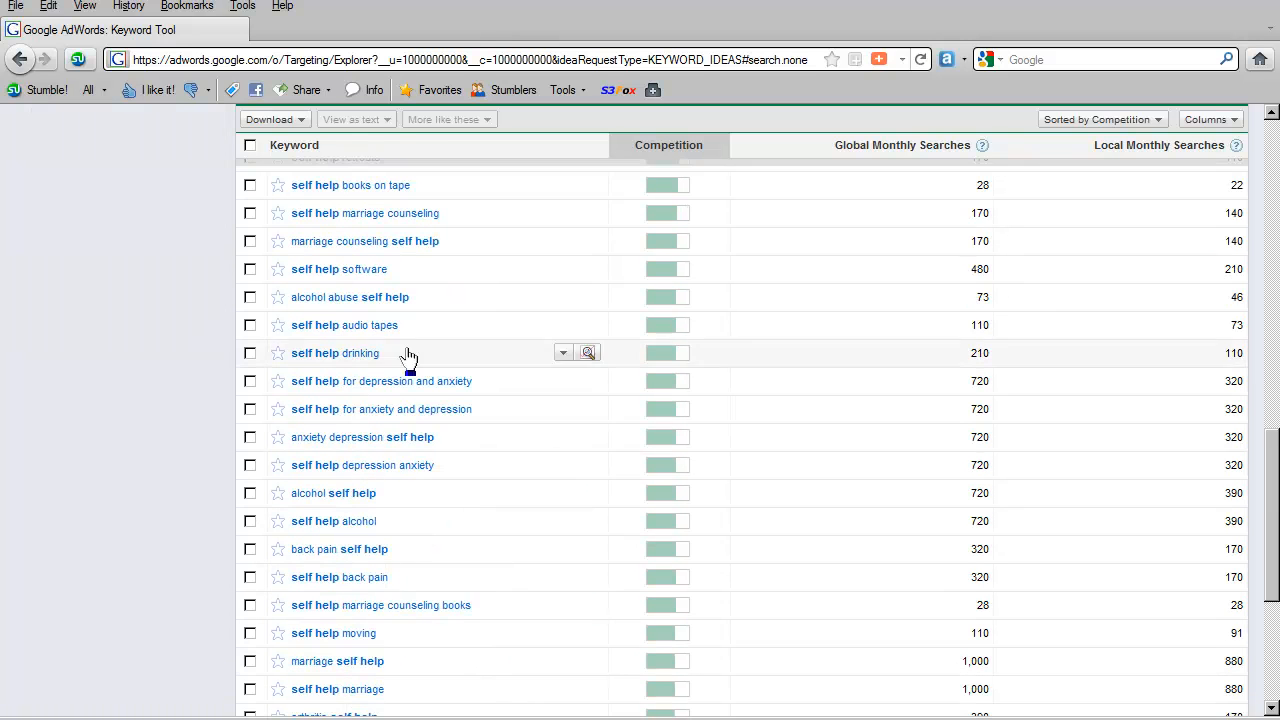
{"action": "scroll", "coordinate": [598, 605], "scroll_direction": "up", "scroll_amount": 19}
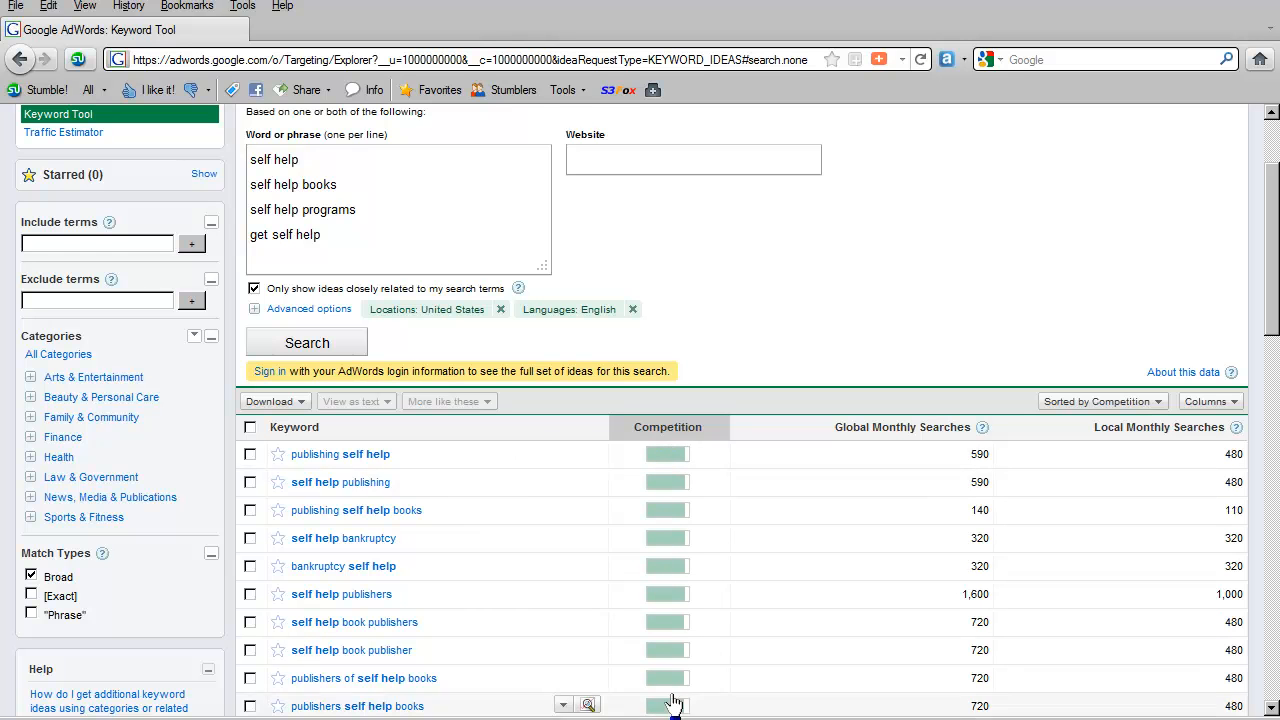
{"action": "scroll", "coordinate": [660, 520], "scroll_direction": "down", "scroll_amount": 10}
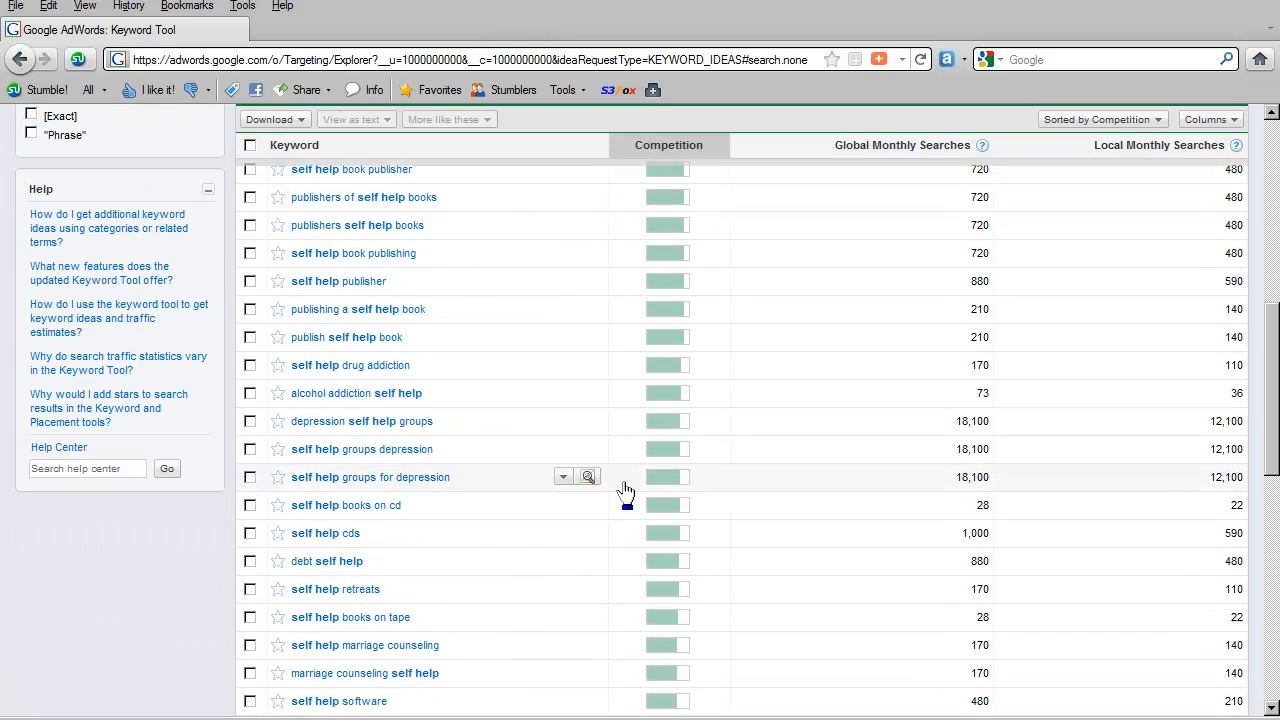